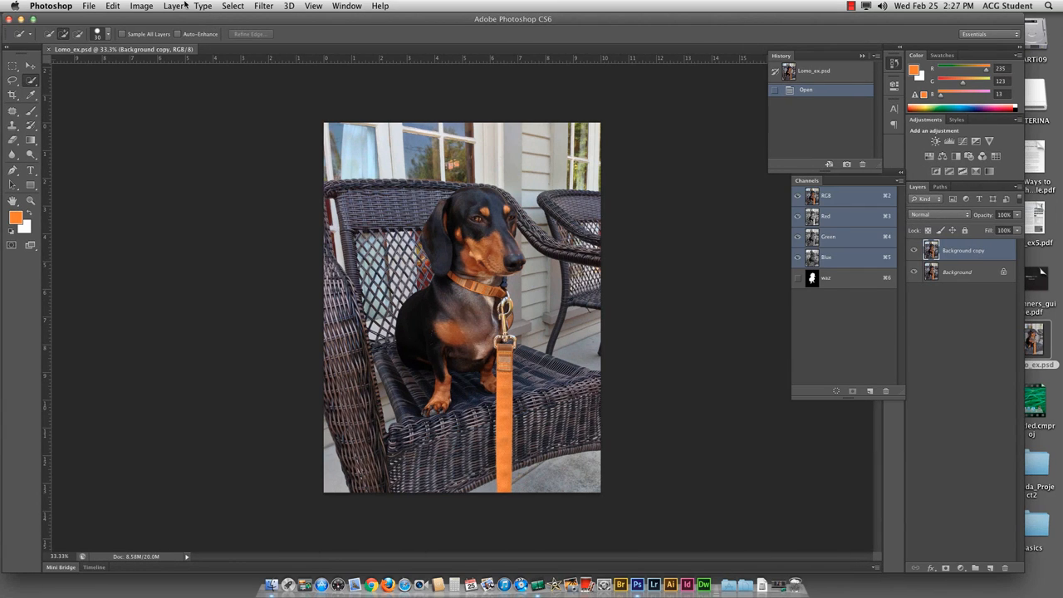
Step: Load the saved waz channel as a new selection around the dog
click(236, 7)
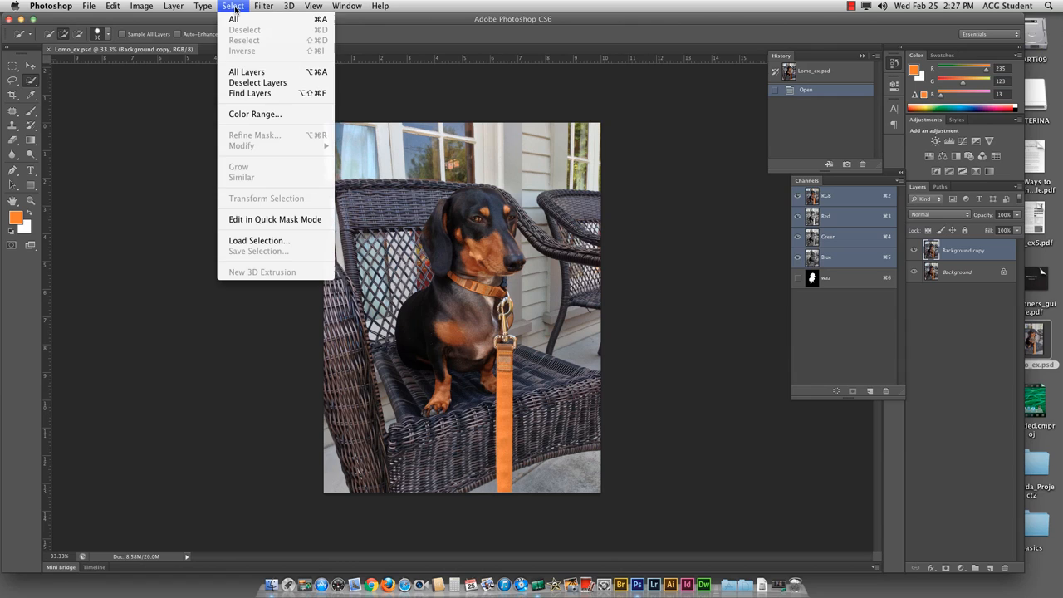
click(230, 241)
click(468, 254)
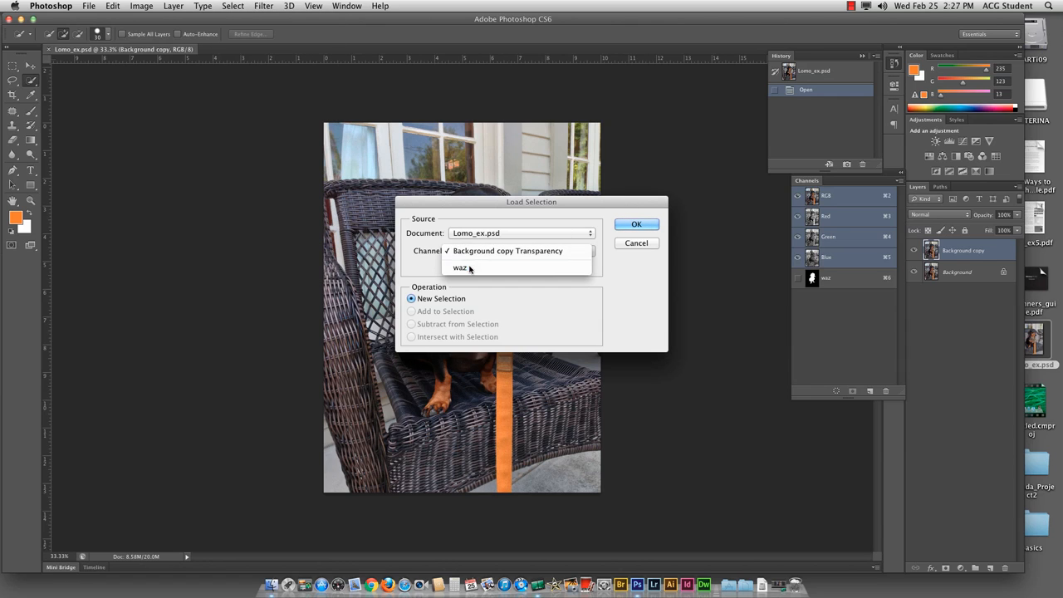
click(466, 269)
click(636, 225)
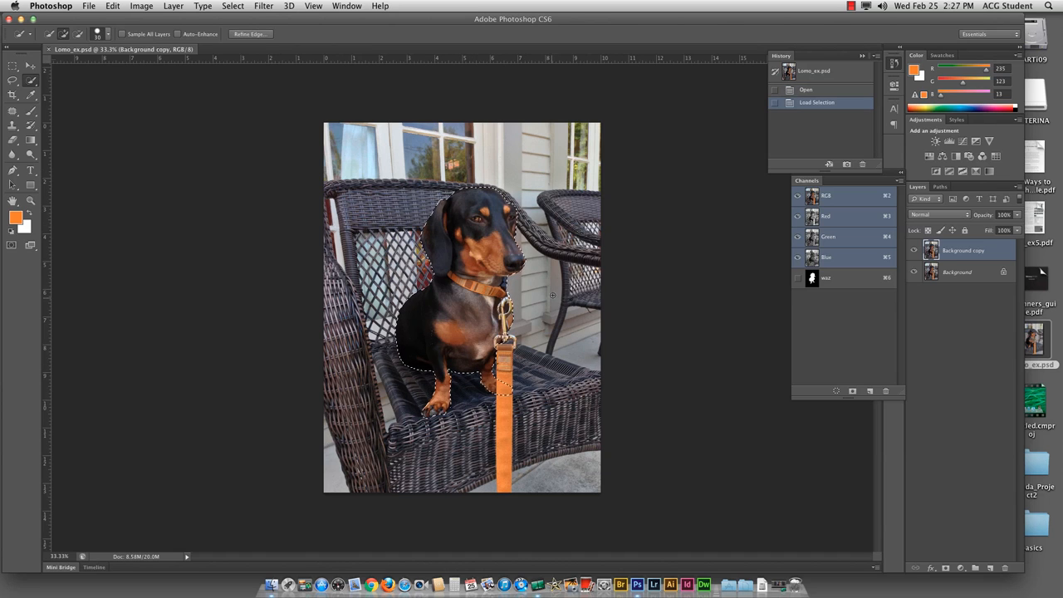
Step: Start Refine Edge on the dog selection and preview it on black
key(super+equal)
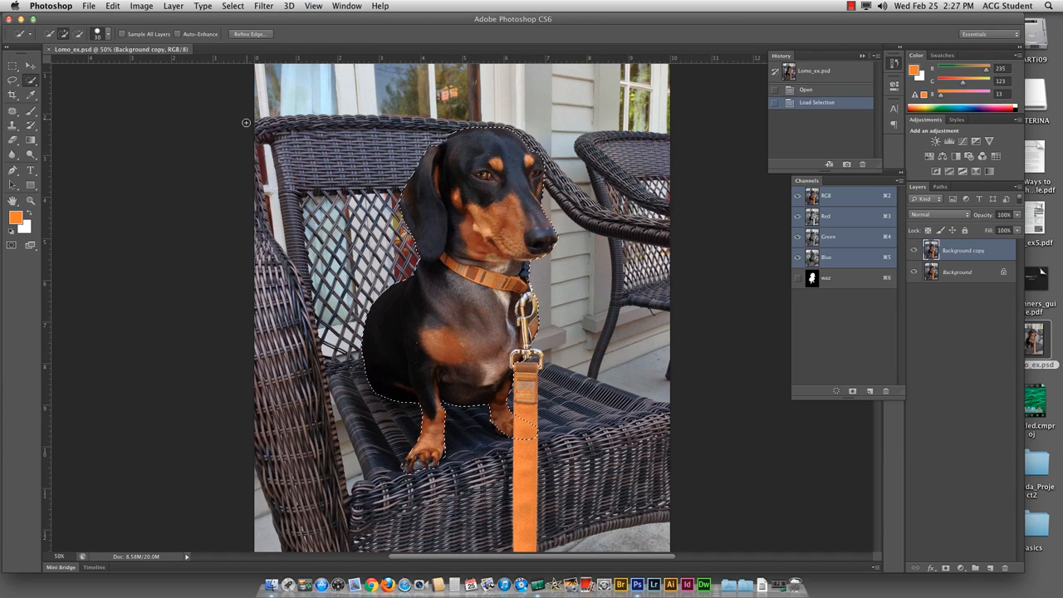
click(256, 34)
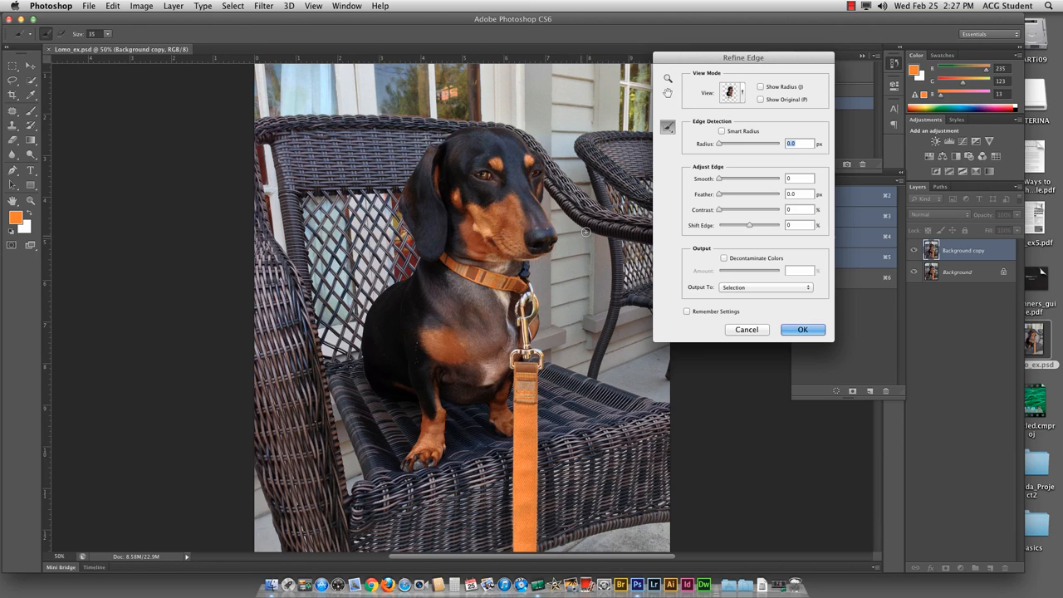
click(742, 97)
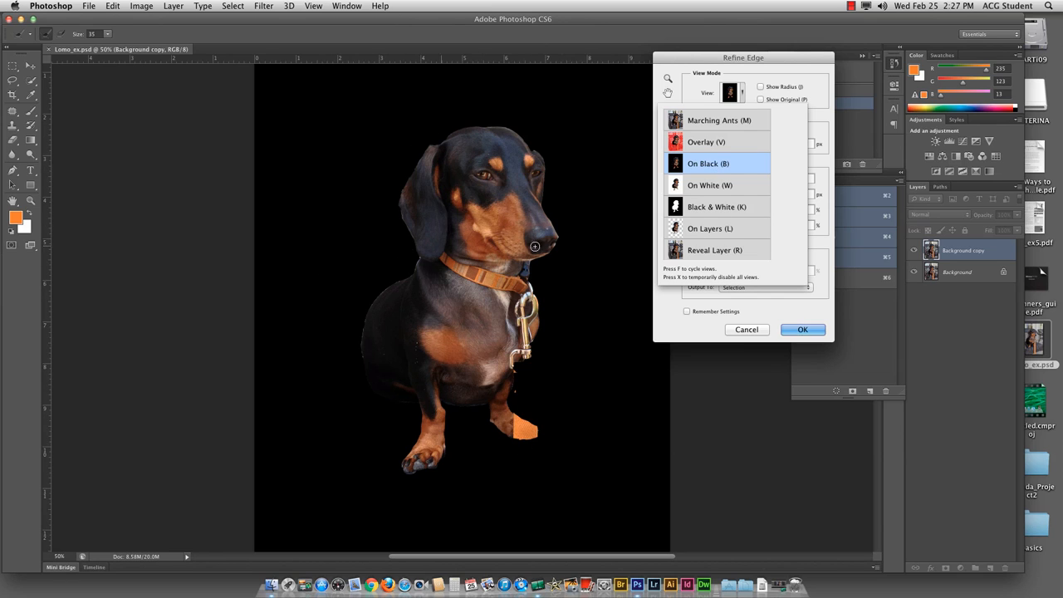
click(826, 166)
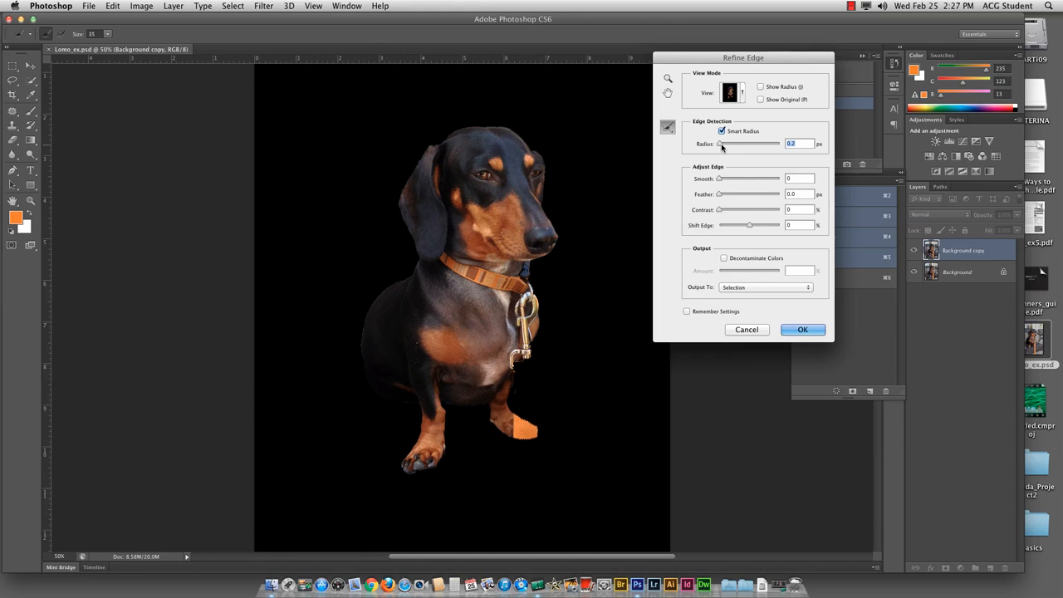
Step: Enable Smart Radius and set the edge detection radius to 1.7 px, trying larger radii along the way
drag(722, 146, 723, 147)
drag(721, 145, 729, 147)
click(722, 132)
drag(726, 144, 740, 144)
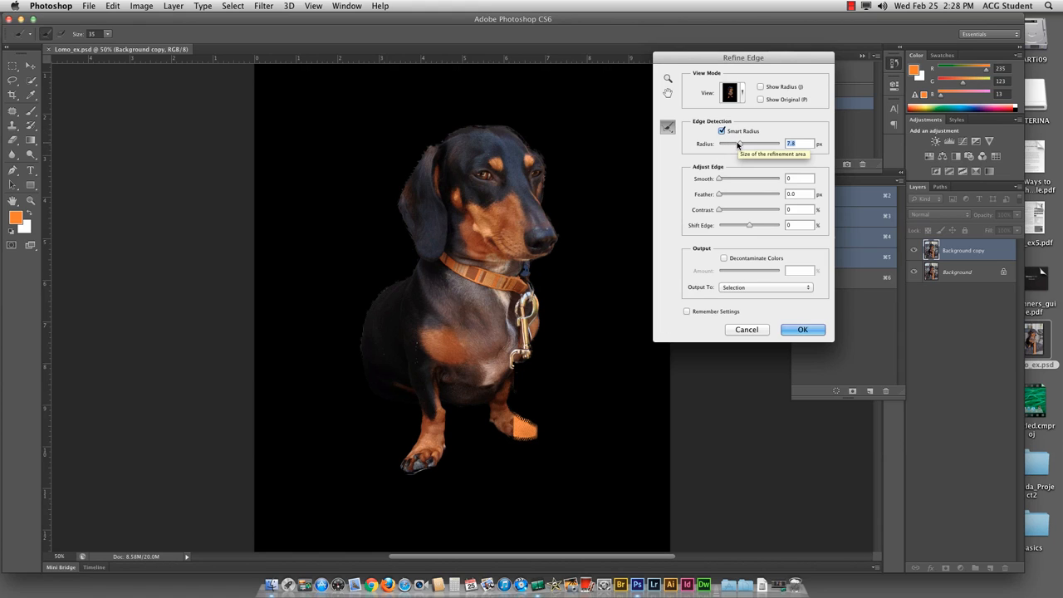
drag(735, 145, 723, 145)
key(super+plus)
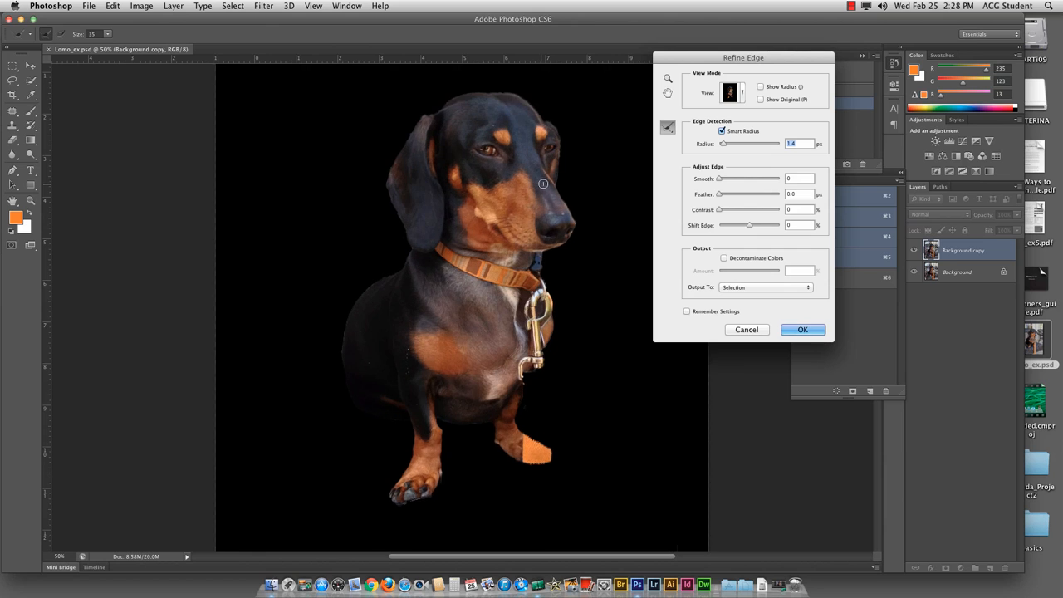
click(515, 183)
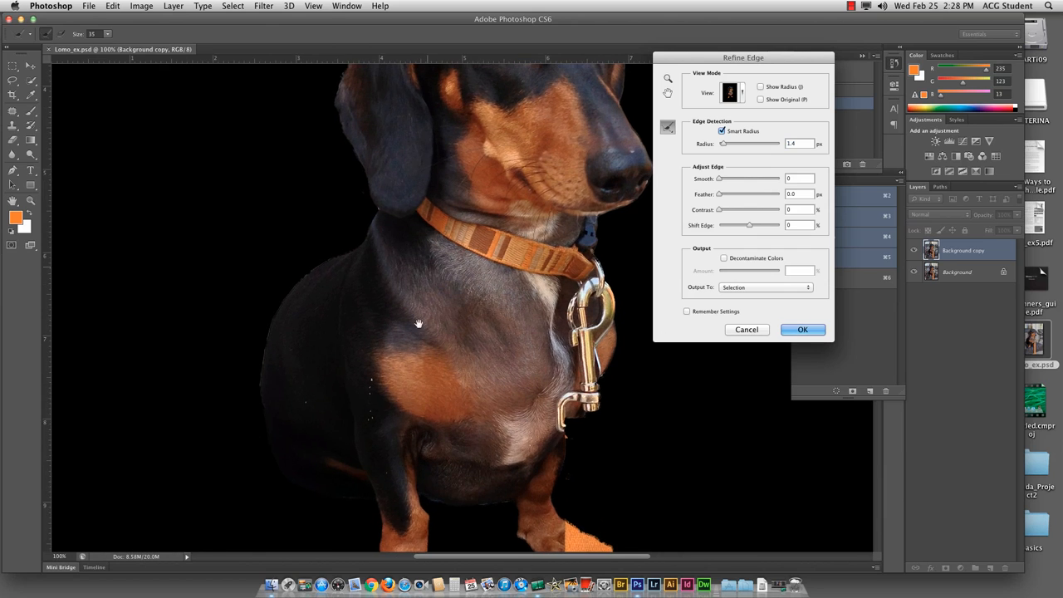
drag(428, 188, 410, 372)
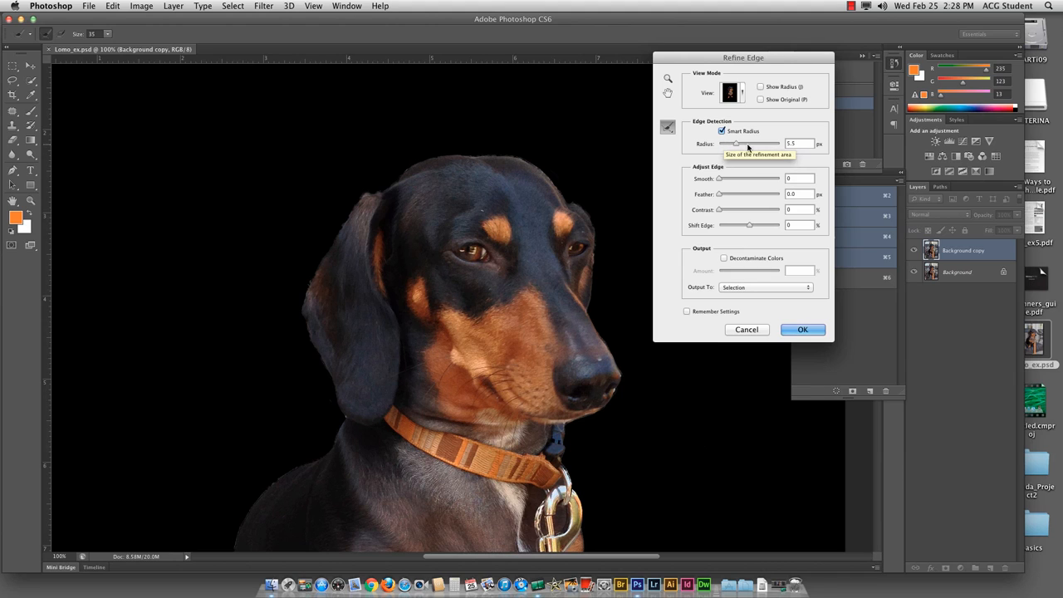
drag(747, 147, 769, 150)
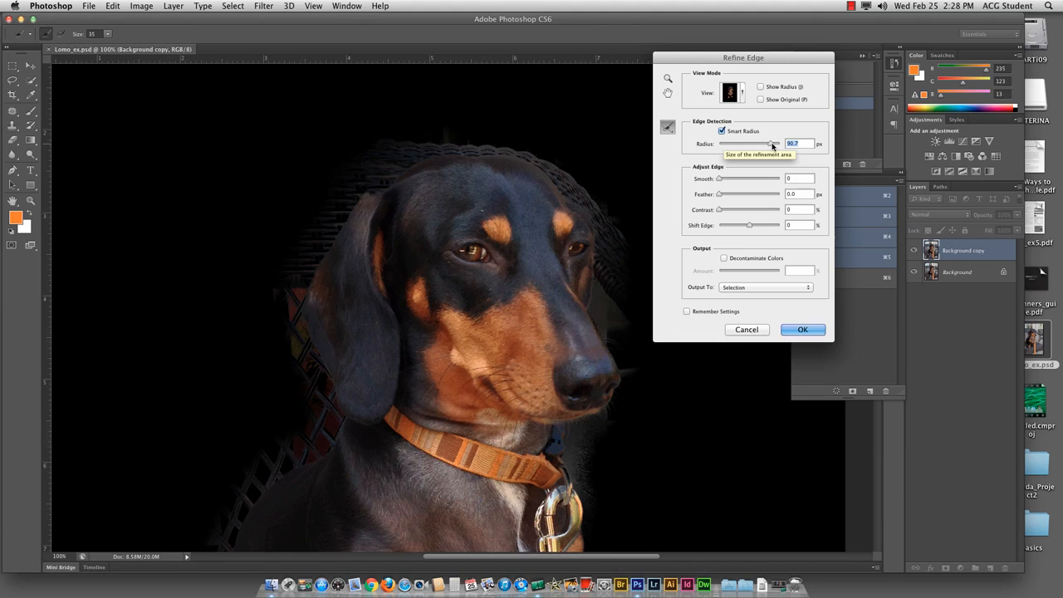
drag(773, 145, 727, 144)
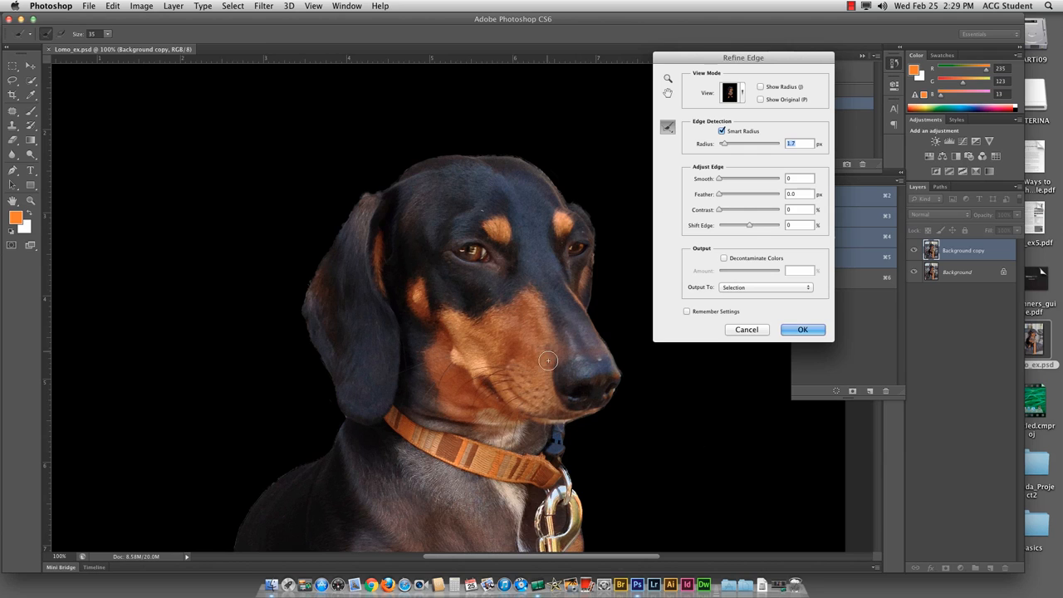
Step: Try stronger smoothing on the dog's outline, checking legs and head, and settle on a Smooth value of 7
drag(512, 183, 517, 174)
scroll(498, 349, down, 10)
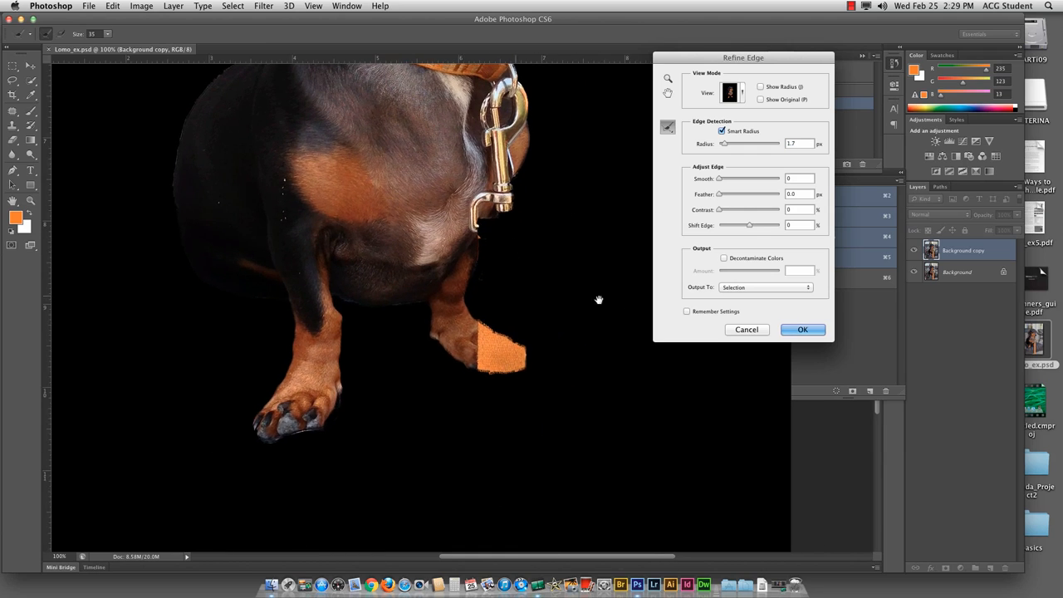
scroll(642, 304, left, 5)
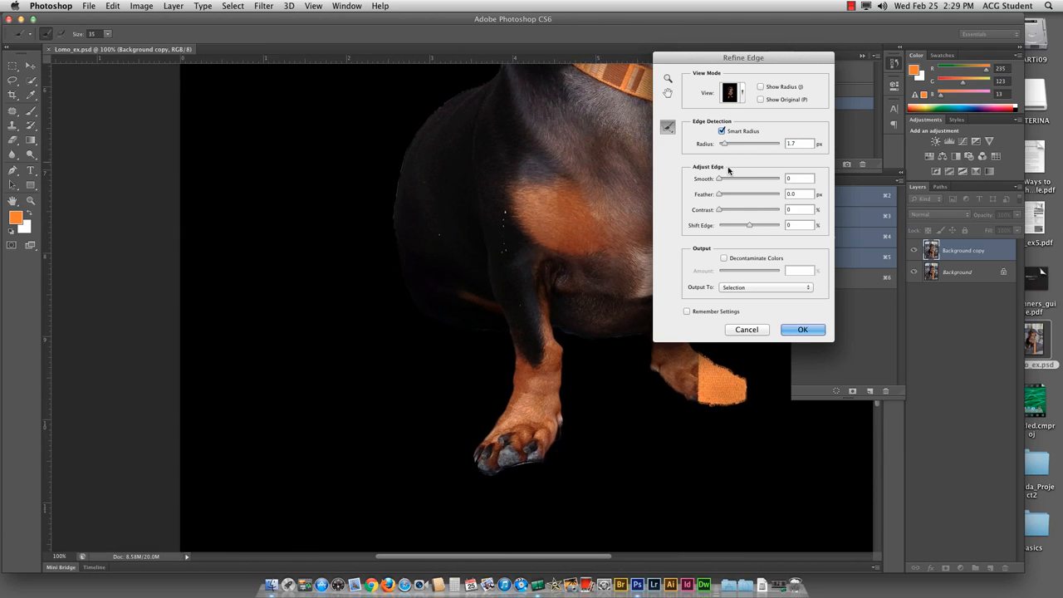
drag(720, 179, 761, 182)
drag(754, 178, 728, 180)
drag(581, 126, 335, 363)
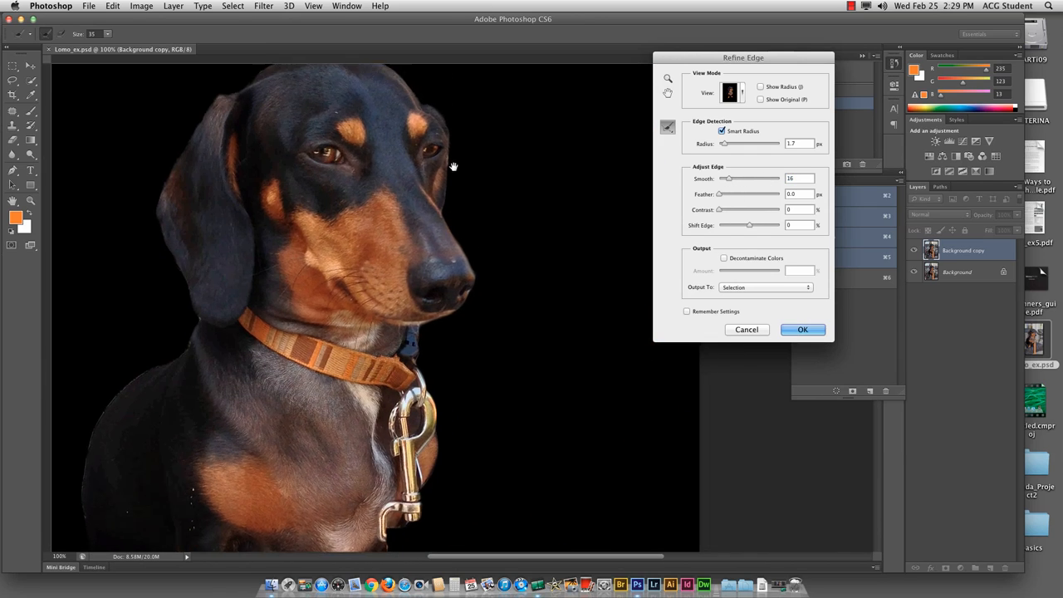
drag(454, 167, 550, 263)
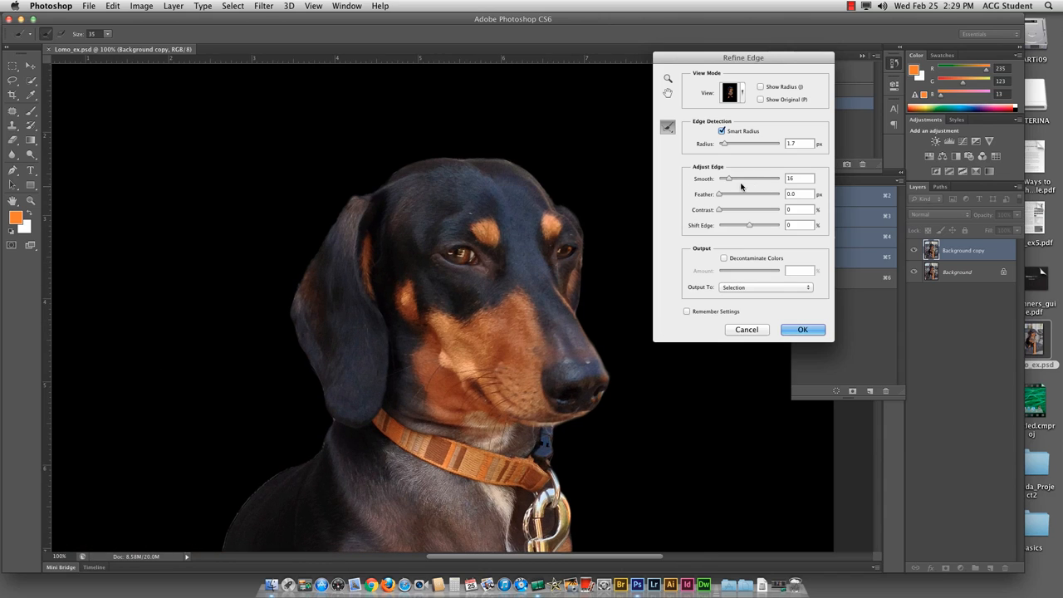
drag(729, 180, 722, 181)
Step: Set the edge's Feather to 0.5 px and Contrast to 8%, checking the outline of the face
mouse_move(720, 194)
mouse_down()
mouse_move(754, 200)
mouse_move(725, 194)
mouse_up()
drag(720, 211, 735, 214)
key(super+equal)
drag(527, 216, 303, 235)
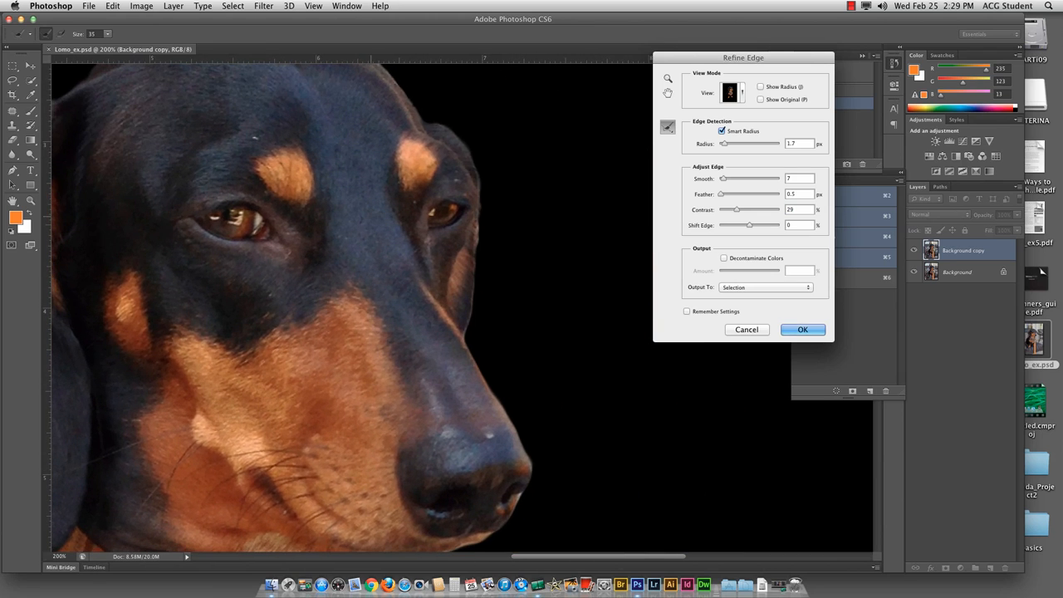
mouse_move(736, 209)
mouse_down()
mouse_move(716, 211)
mouse_move(754, 215)
mouse_move(727, 212)
mouse_up()
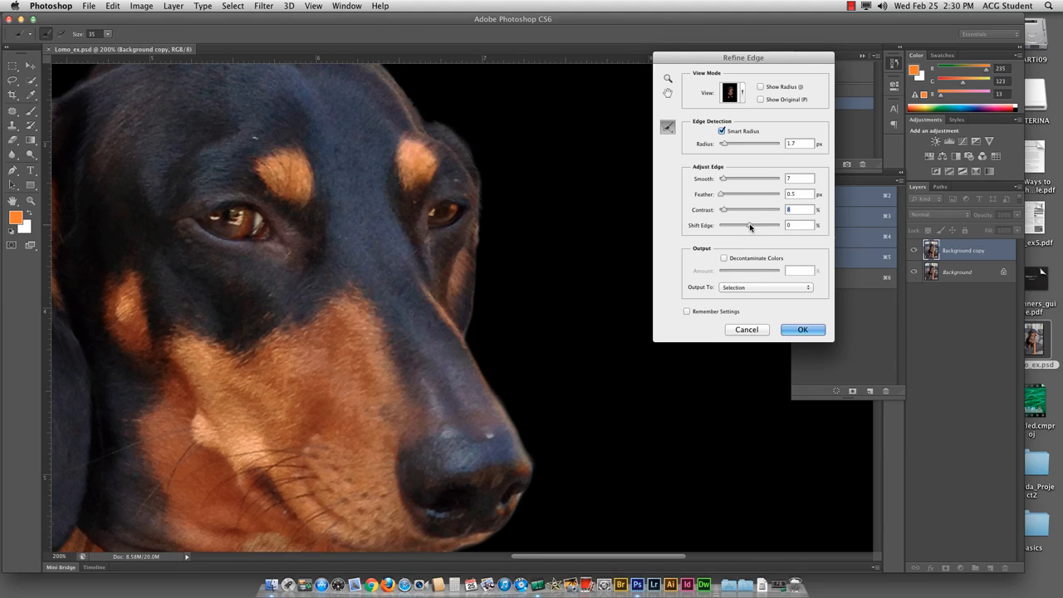
Step: Try expanding the selection edge outward, and contract it with Shift Edge at -9%
drag(750, 226, 766, 227)
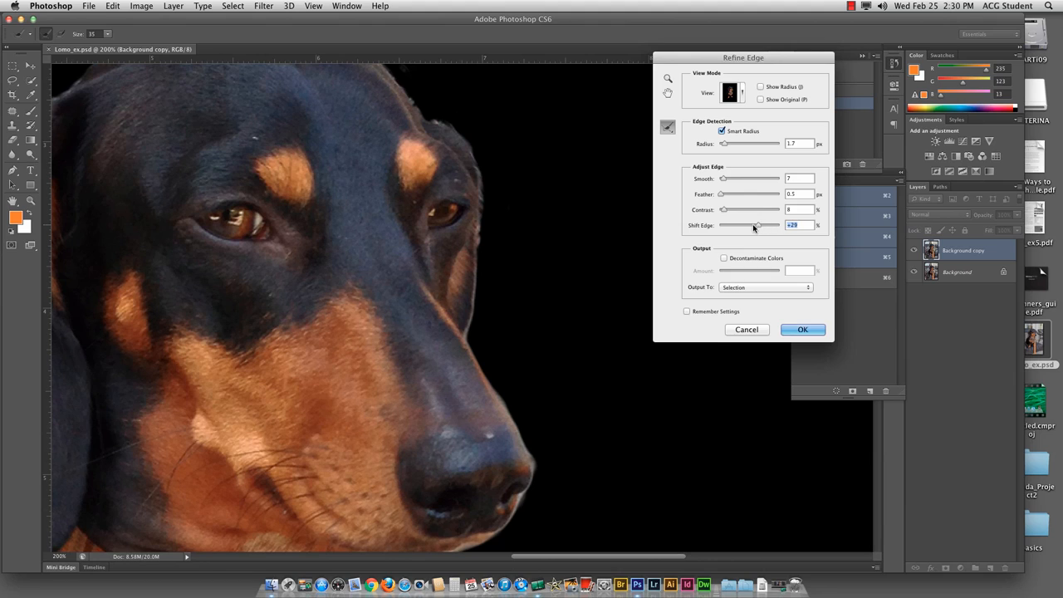
drag(735, 226, 742, 229)
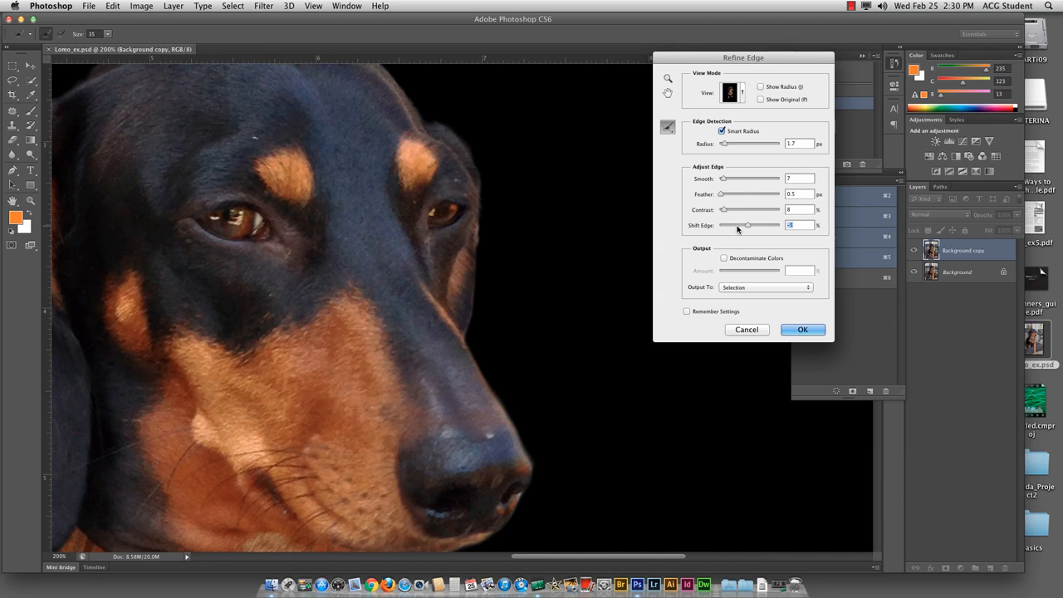
key(super+0)
key(super+1)
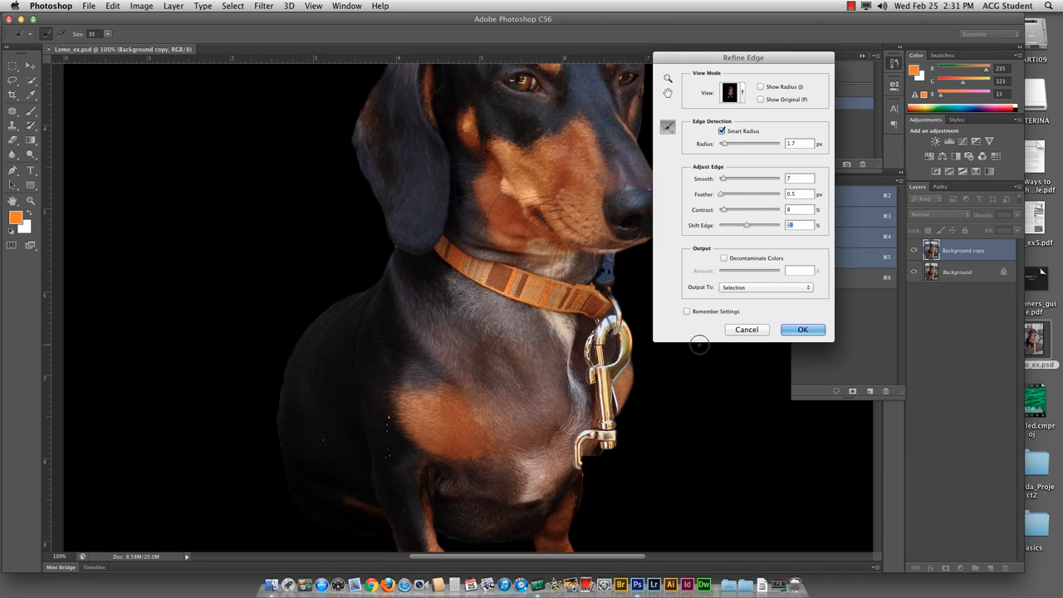
Step: Output the refined selection as a New Layer with Layer Mask and hide the Background layer
key(super+minus)
scroll(558, 318, down, 3)
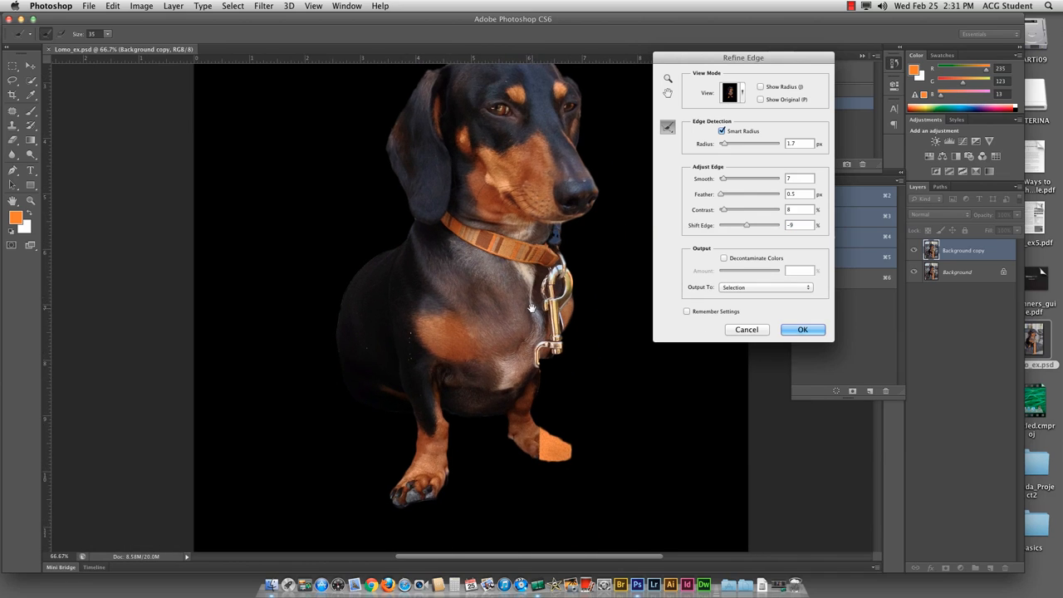
click(735, 288)
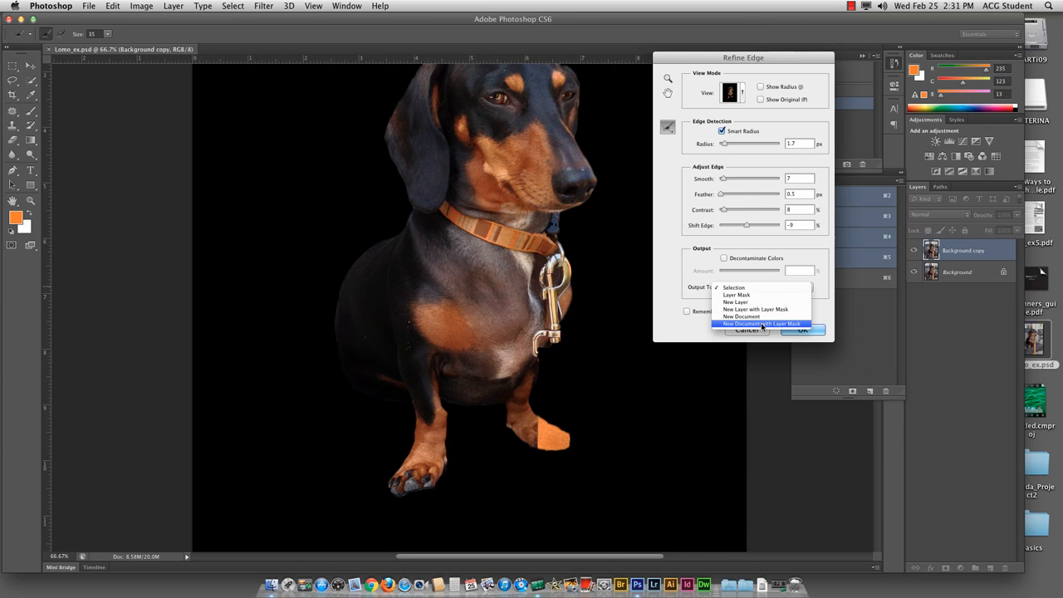
click(759, 312)
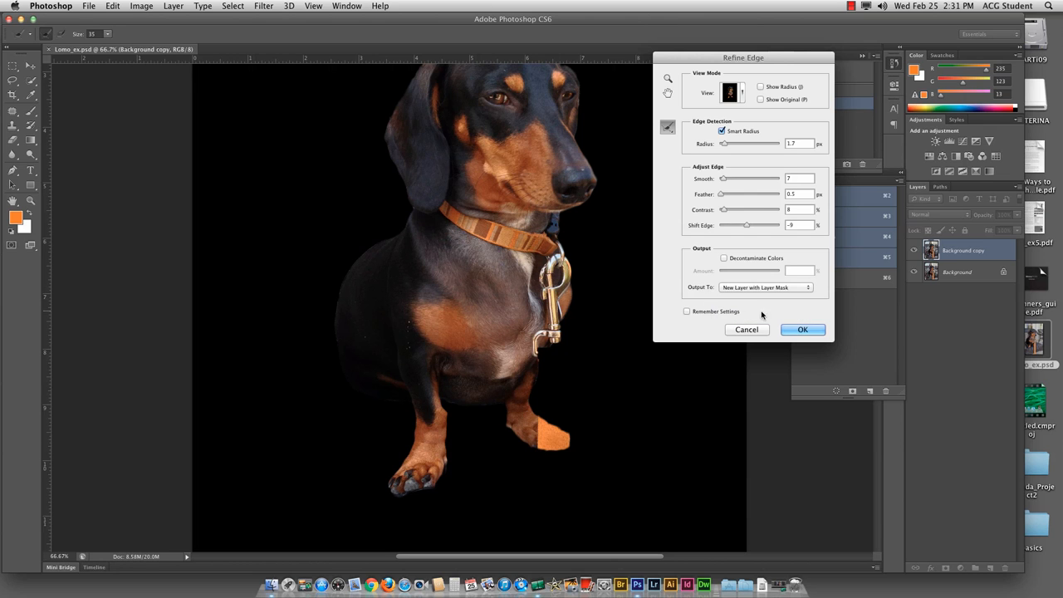
click(802, 330)
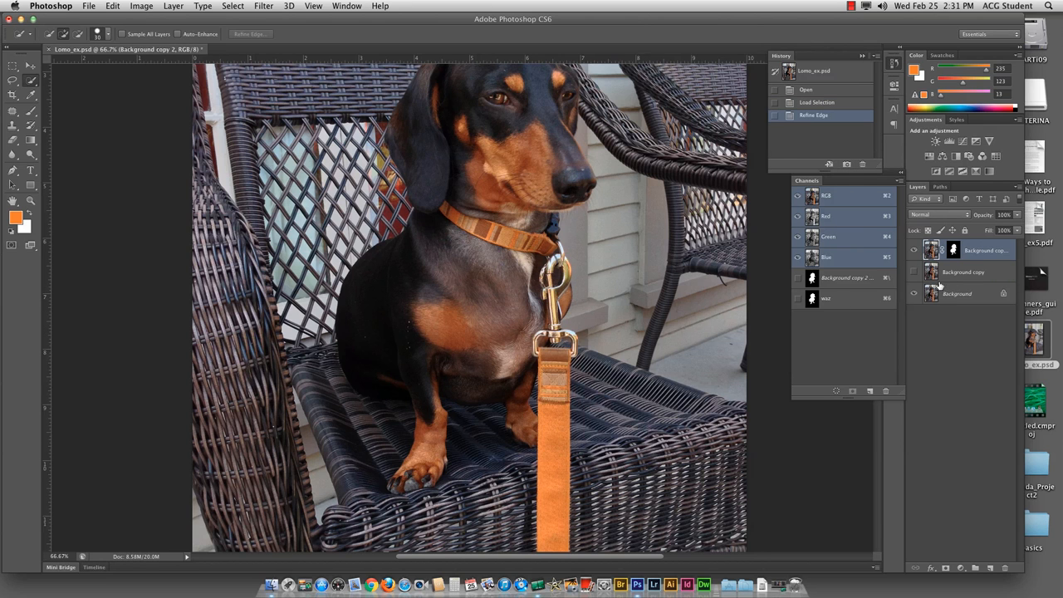
click(914, 296)
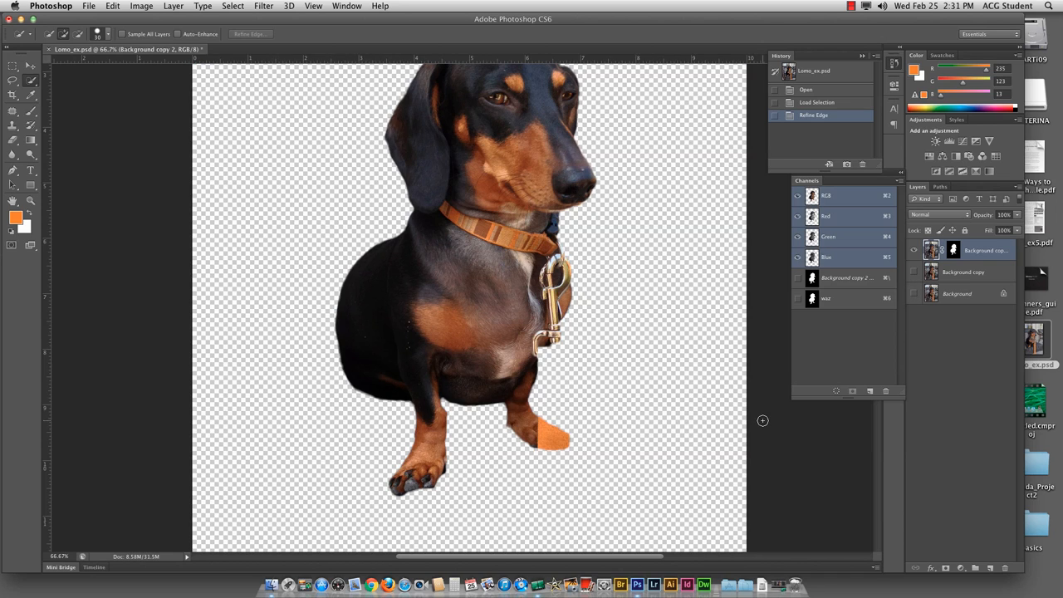
Step: Paint white with the Brush on the new layer's mask along the edge of the dog's far ear
click(953, 253)
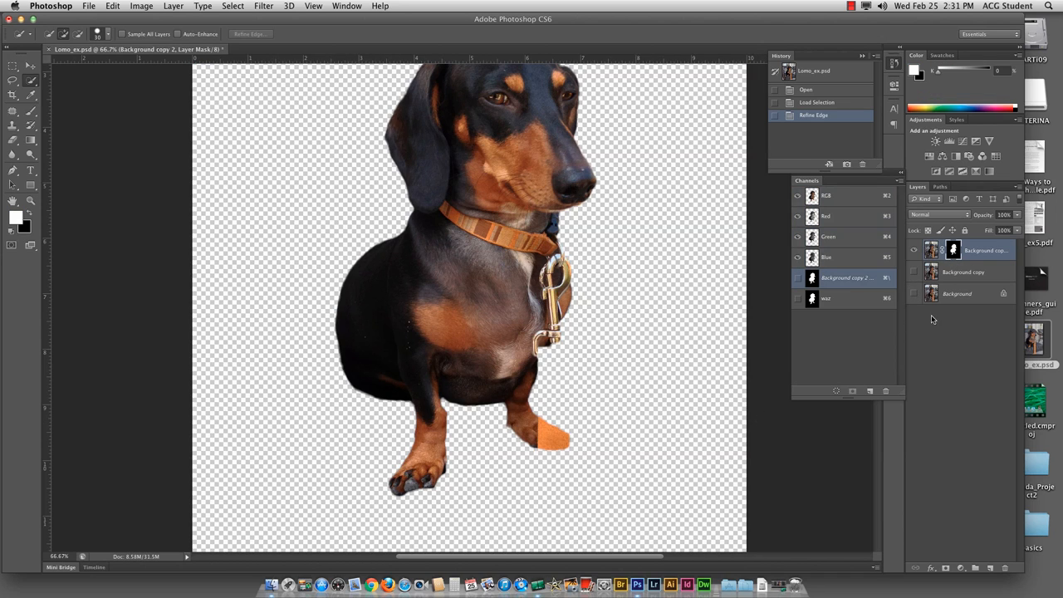
drag(442, 241, 506, 273)
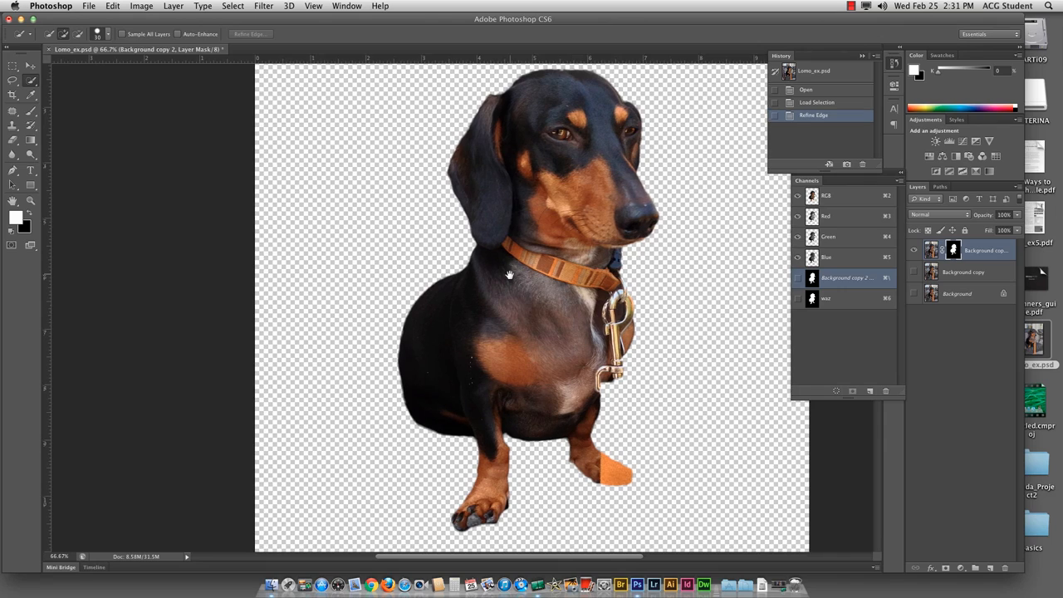
key(super+equal)
key(super+equal)
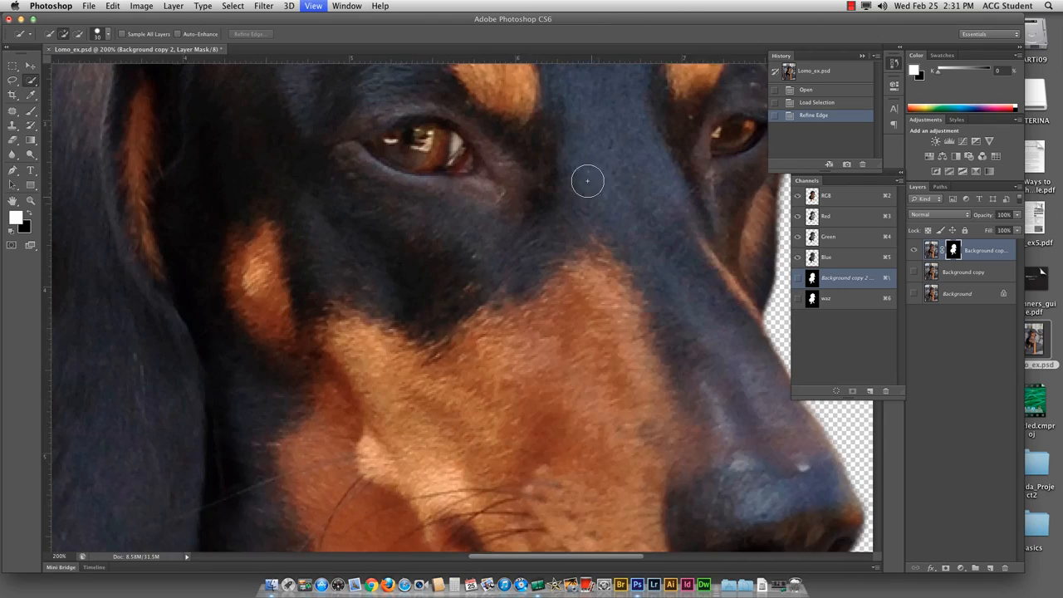
drag(587, 181, 422, 351)
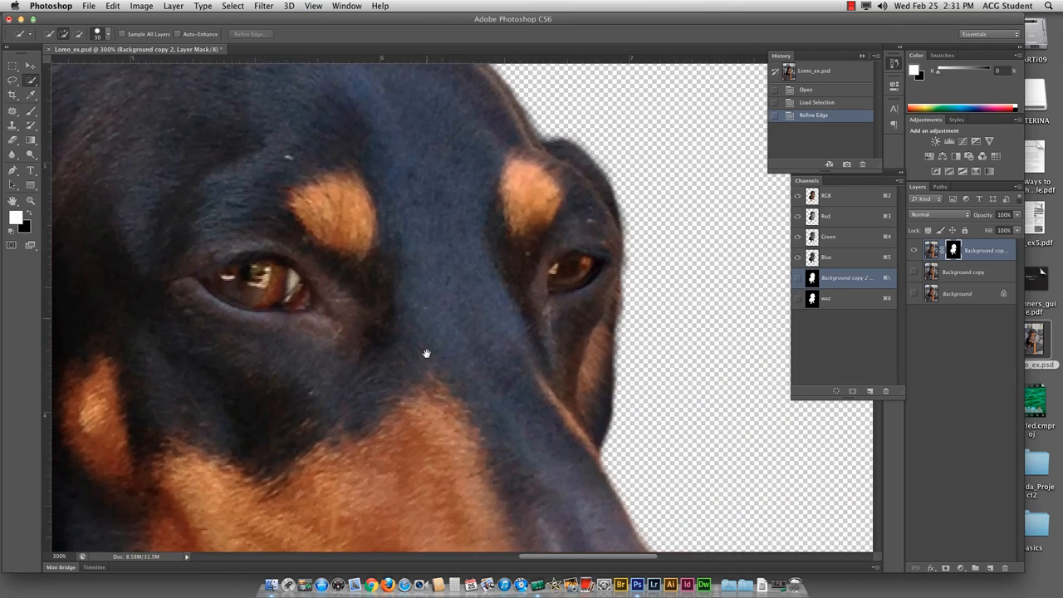
key(b)
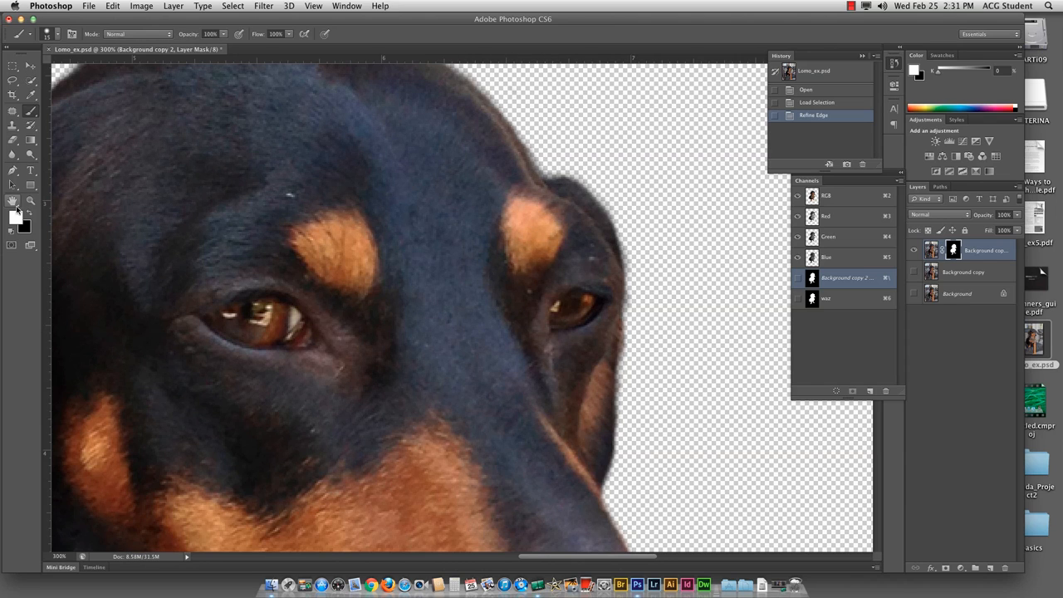
mouse_move(548, 199)
mouse_down()
mouse_move(546, 175)
mouse_move(518, 161)
mouse_move(526, 163)
mouse_up()
mouse_move(597, 307)
mouse_down()
mouse_move(666, 312)
mouse_move(605, 370)
mouse_move(637, 368)
mouse_move(598, 402)
mouse_move(625, 419)
mouse_up()
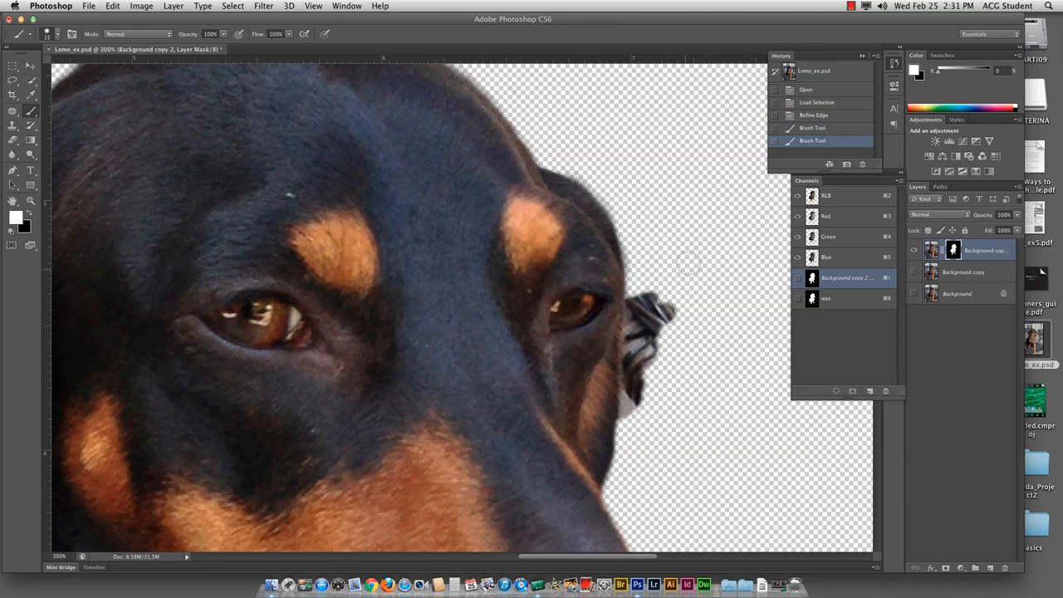
Step: Paint black on the mask over the chair area beside the far ear, and restore the lower ear edge with white
key(x)
mouse_move(638, 299)
mouse_down()
mouse_move(624, 428)
mouse_move(660, 274)
mouse_move(656, 372)
mouse_move(672, 314)
mouse_up()
key(x)
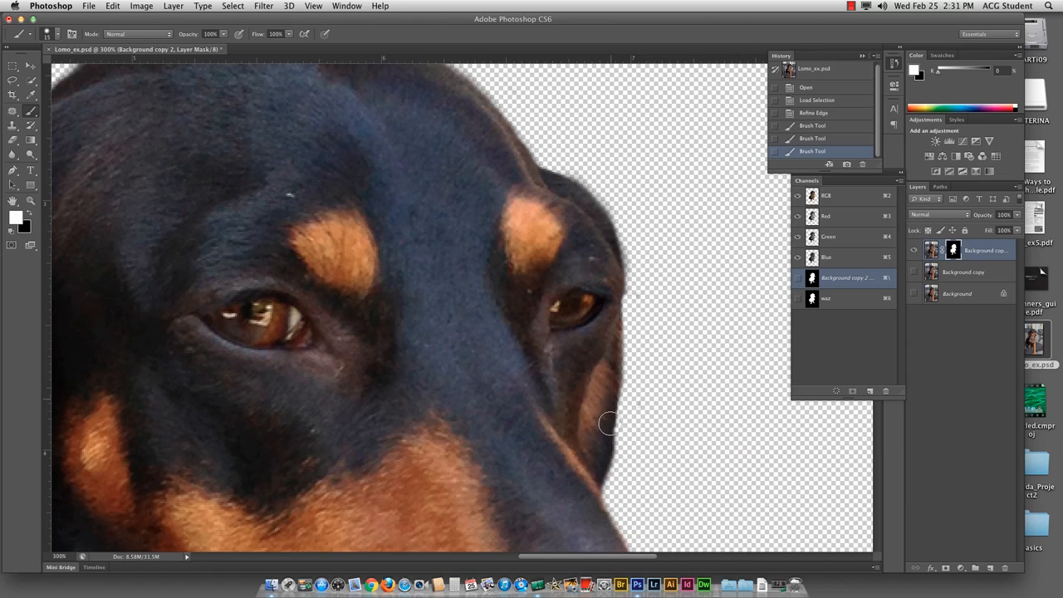
mouse_move(609, 424)
mouse_down()
mouse_move(614, 386)
mouse_move(603, 447)
mouse_up()
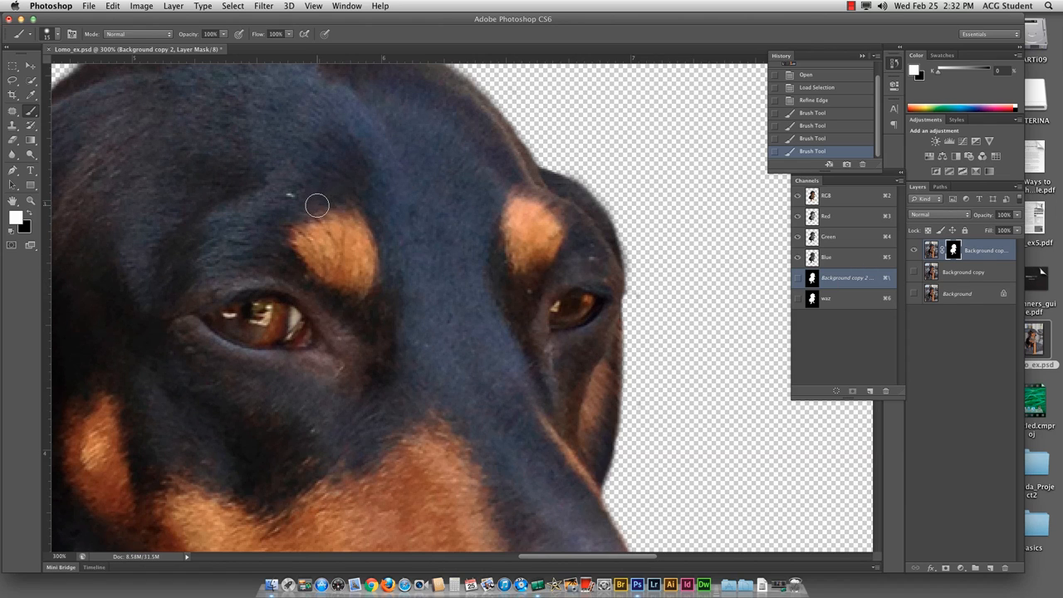
Step: Delete the masked Background copy 2 layer and show the Background copy layer
drag(975, 262, 1005, 567)
click(915, 250)
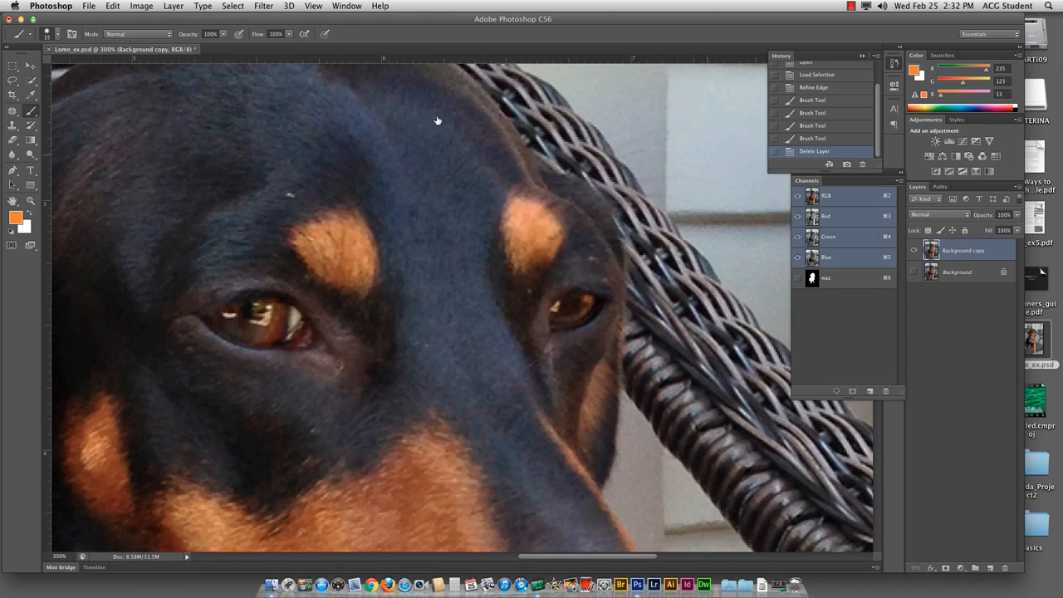
Step: Load the saved waz channel as a new selection on the Background copy layer
click(229, 5)
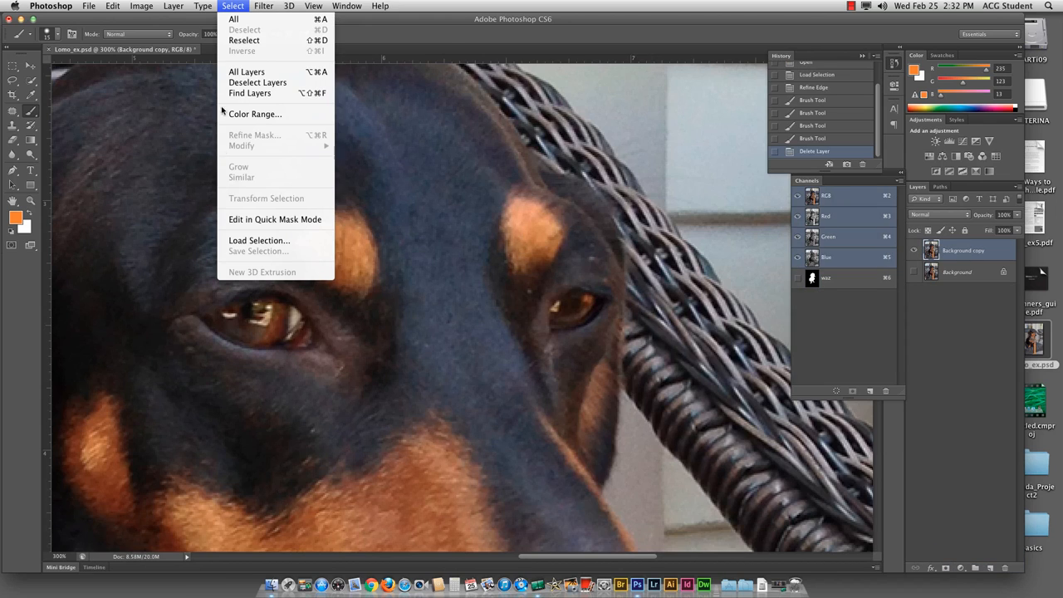
click(250, 240)
click(486, 251)
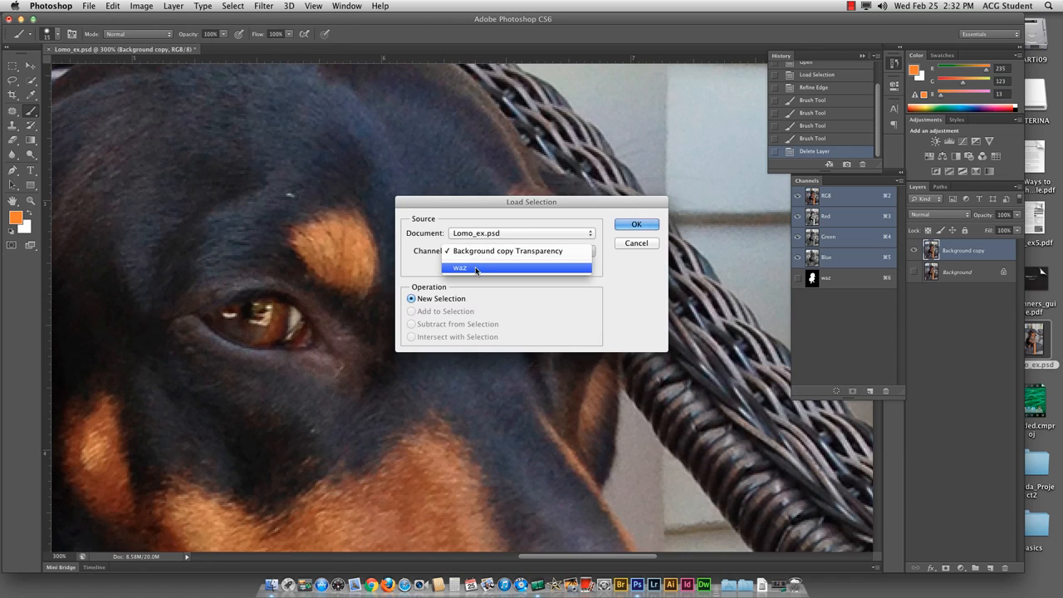
click(475, 267)
click(636, 224)
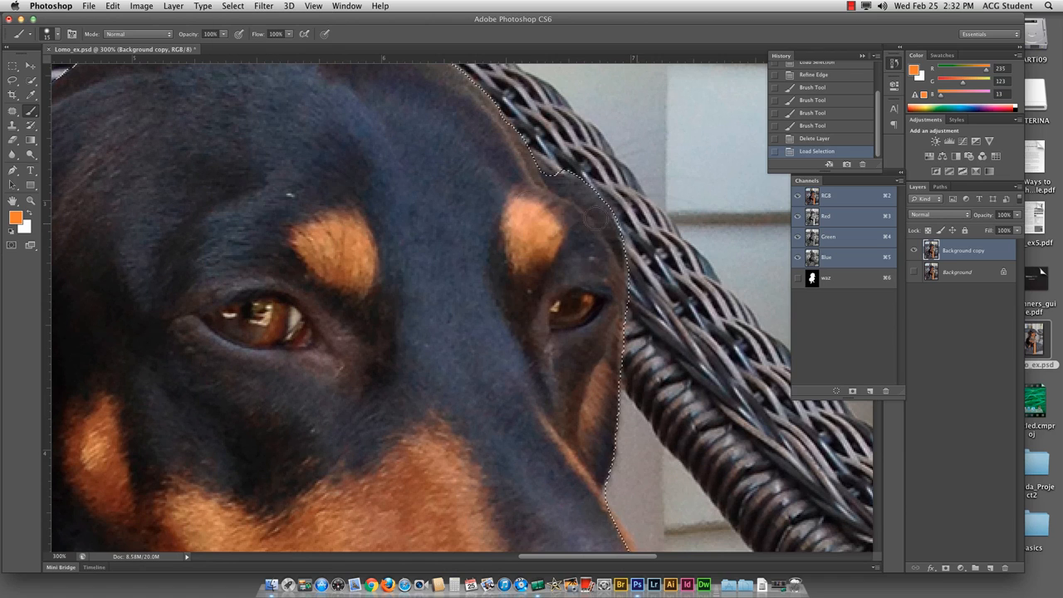
Step: Try refining the selection edge with Smart Radius enabled and Smooth set to 38
click(232, 5)
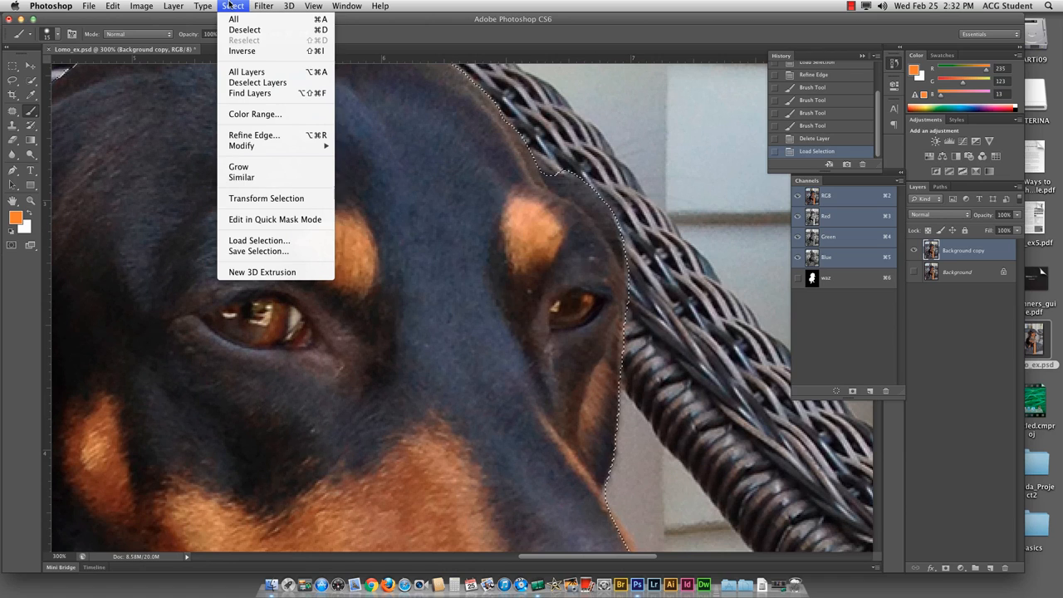
click(237, 134)
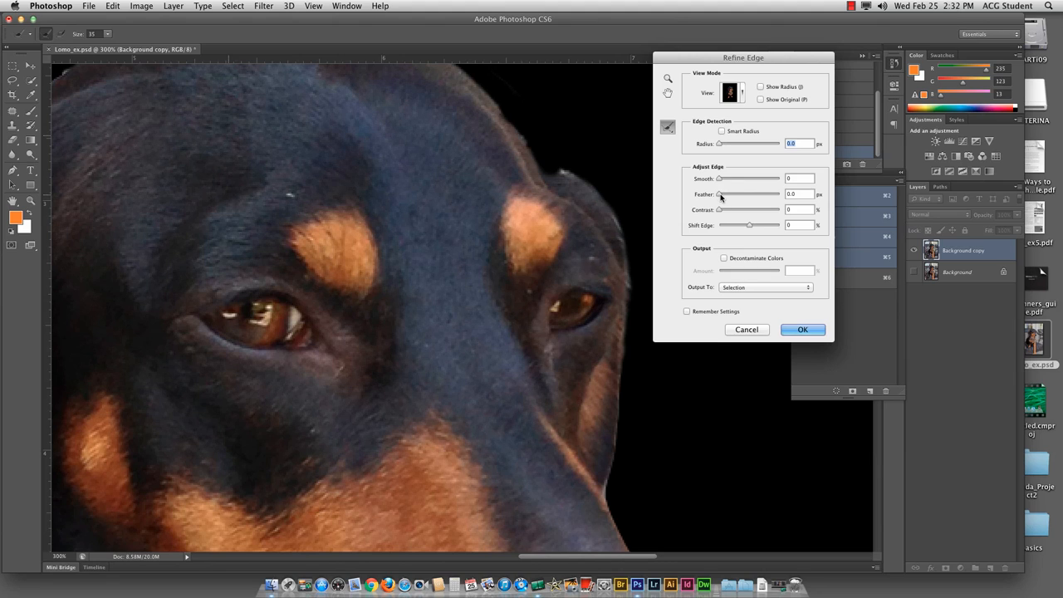
drag(720, 181, 718, 197)
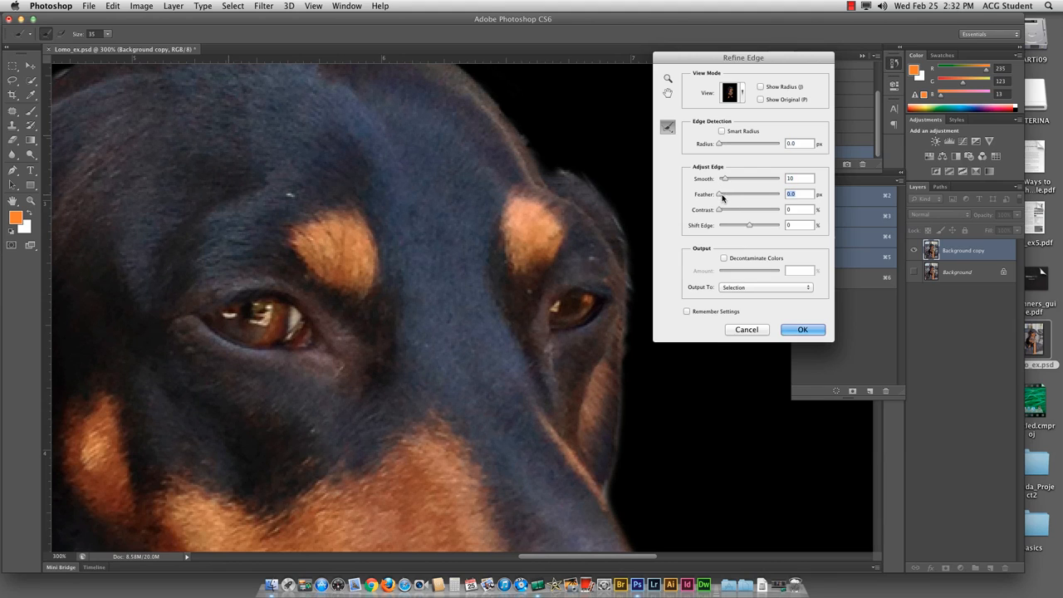
click(723, 132)
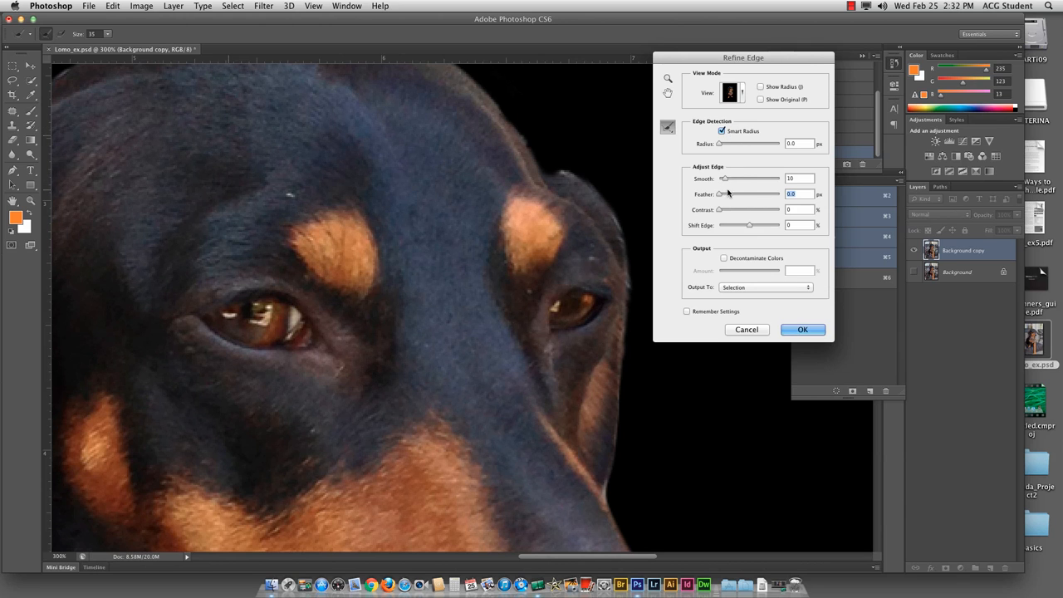
drag(728, 180, 742, 180)
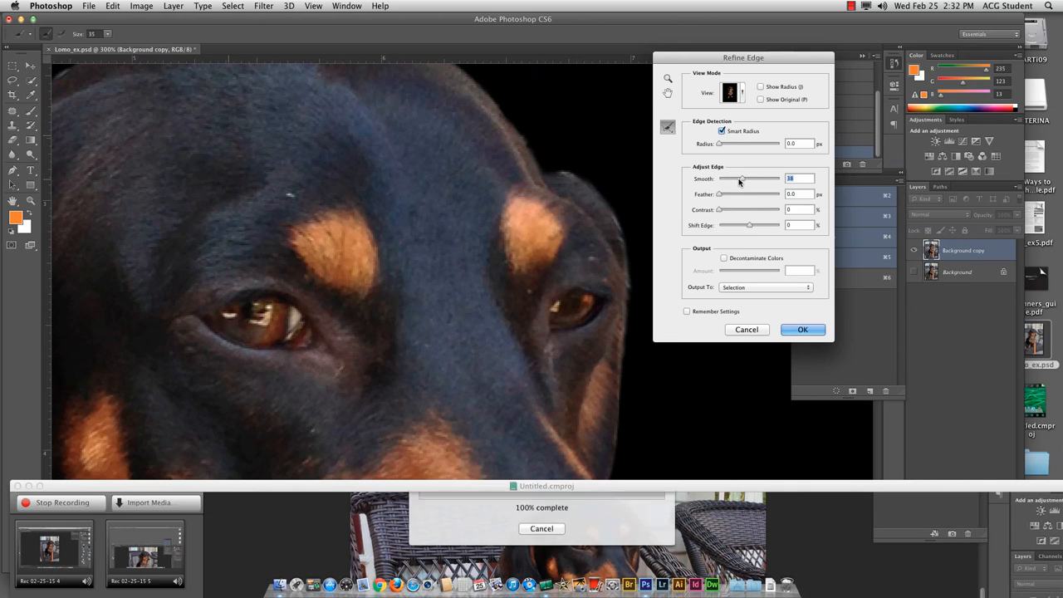
click(624, 548)
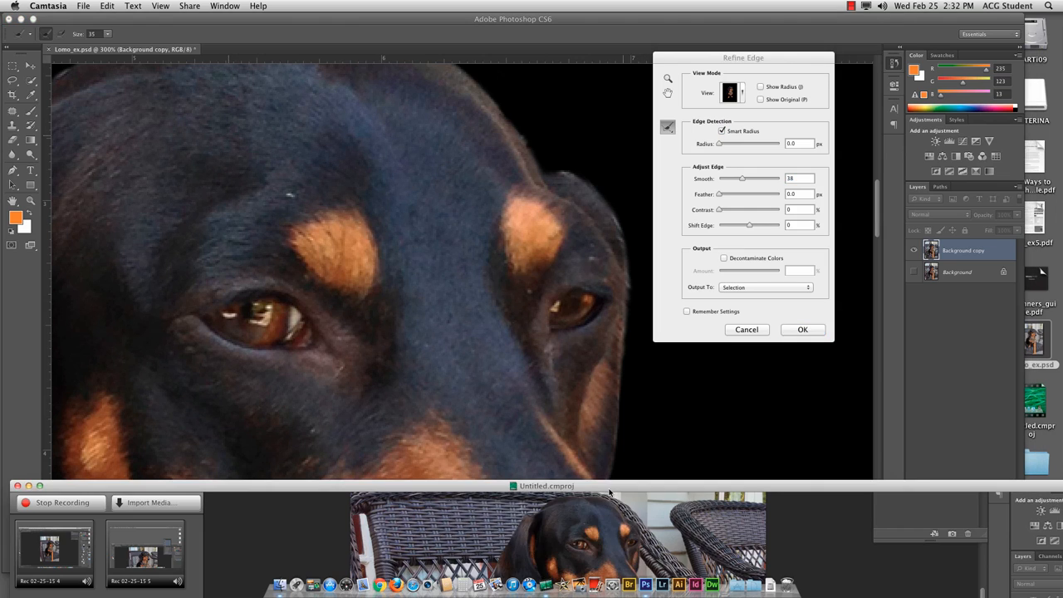
drag(613, 487, 636, 568)
Step: Try a Shift Edge of +33% and a Contrast of 20%, and discard the refinement together with the selection
click(750, 225)
drag(750, 225, 731, 211)
click(734, 214)
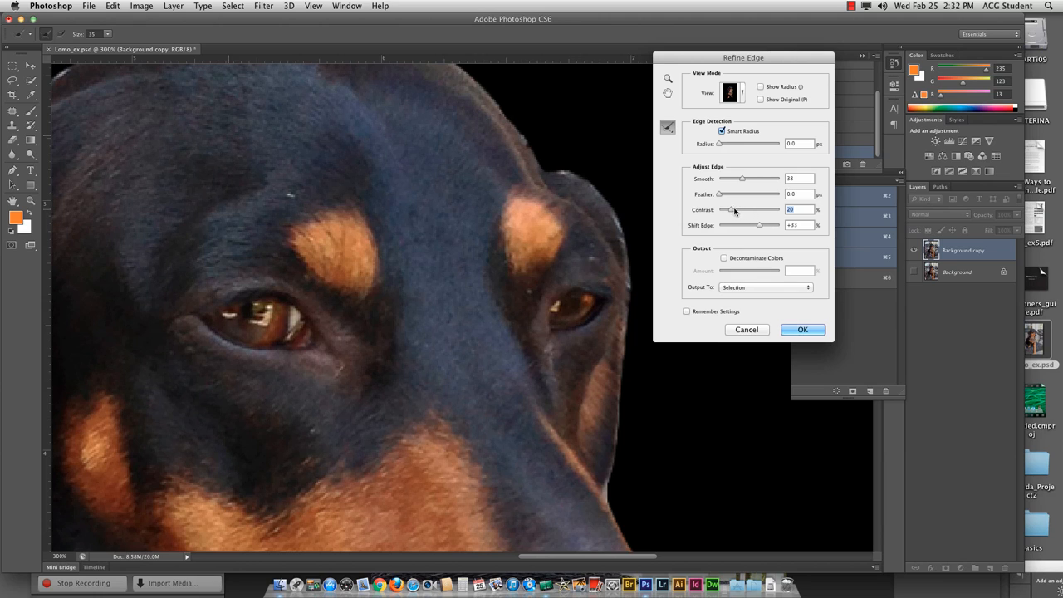
click(746, 329)
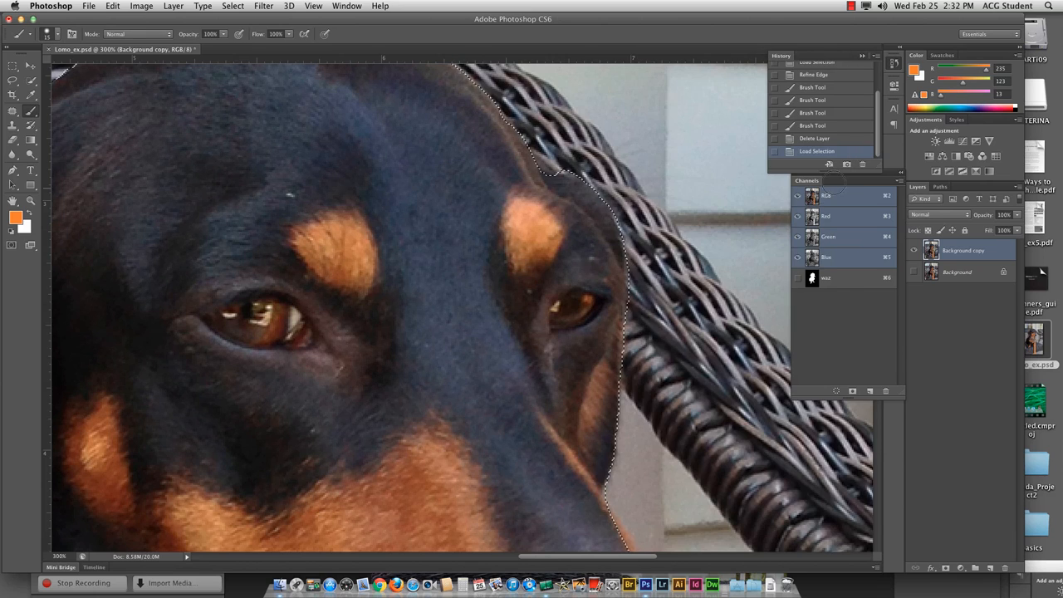
key(super+d)
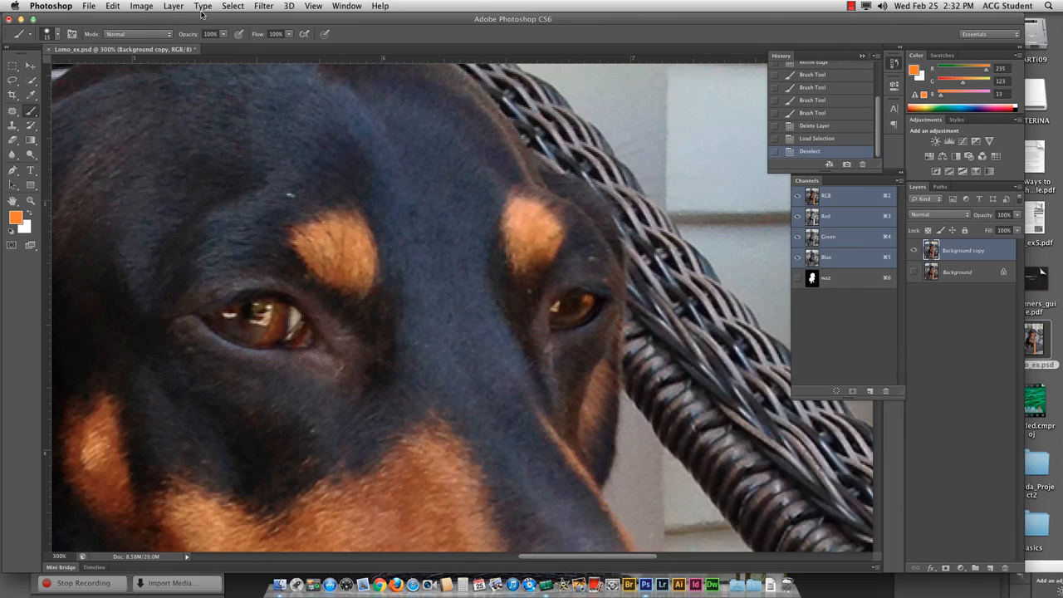
Step: Try selecting part of the dog's forehead with the Quick Selection tool and clear that selection
click(32, 82)
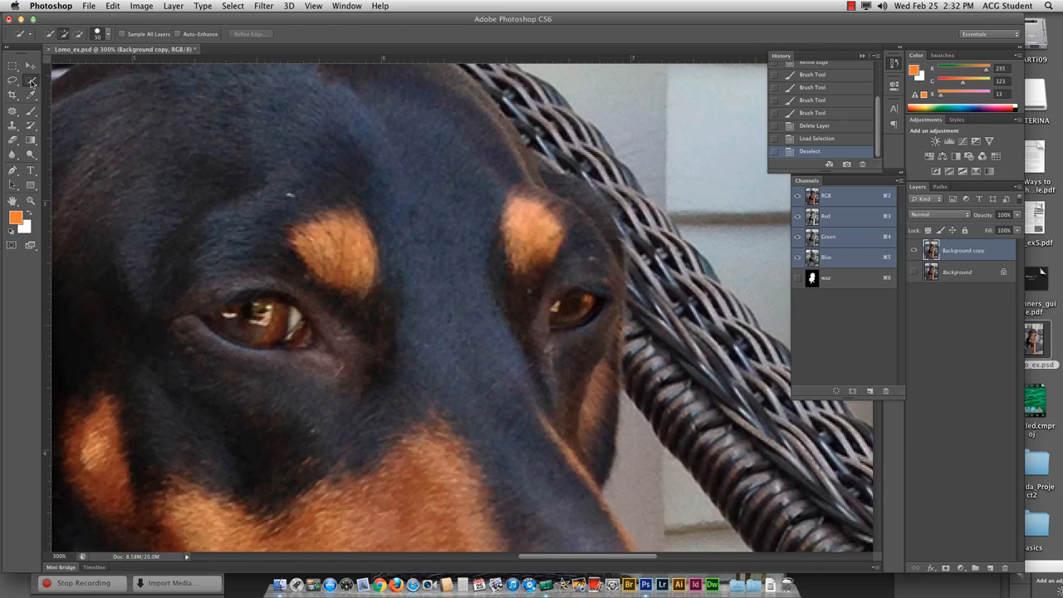
click(266, 190)
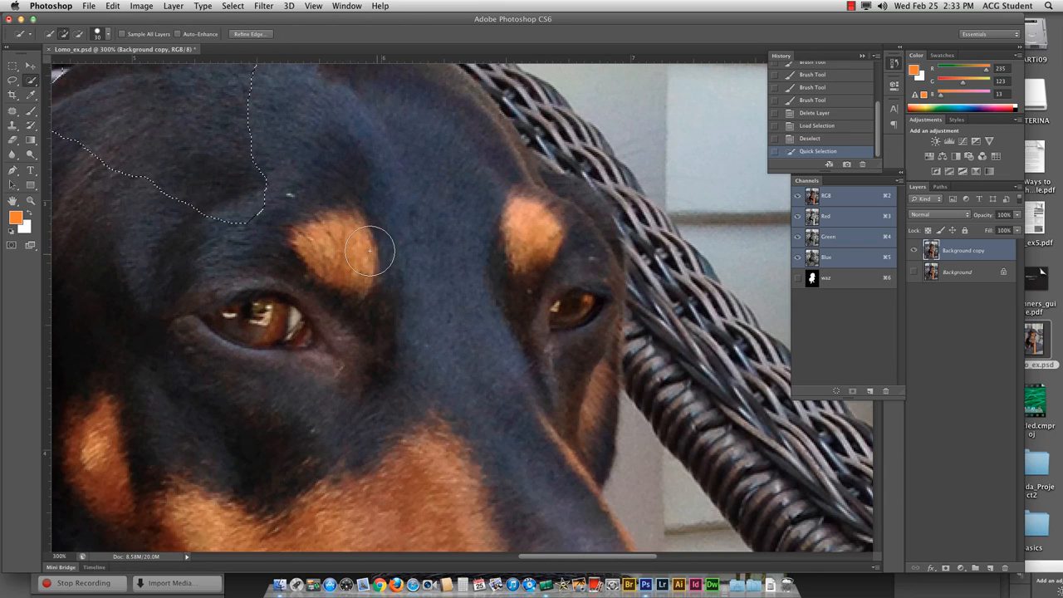
drag(370, 251, 310, 191)
key(super+d)
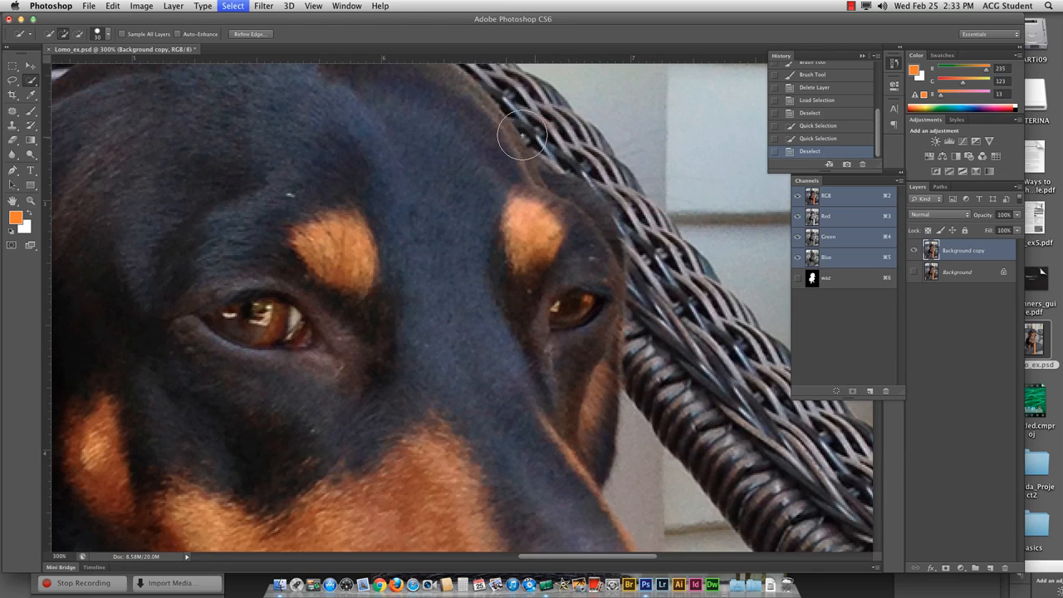
Step: Make a quick selection over the upper forehead of the dog and locate the Refine Edge command
click(233, 5)
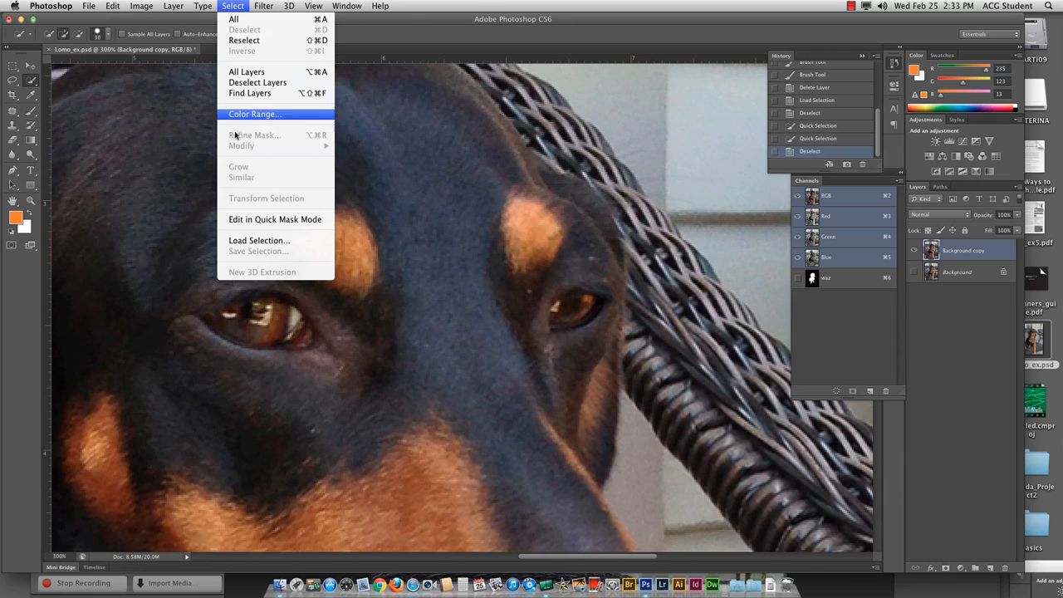
click(204, 43)
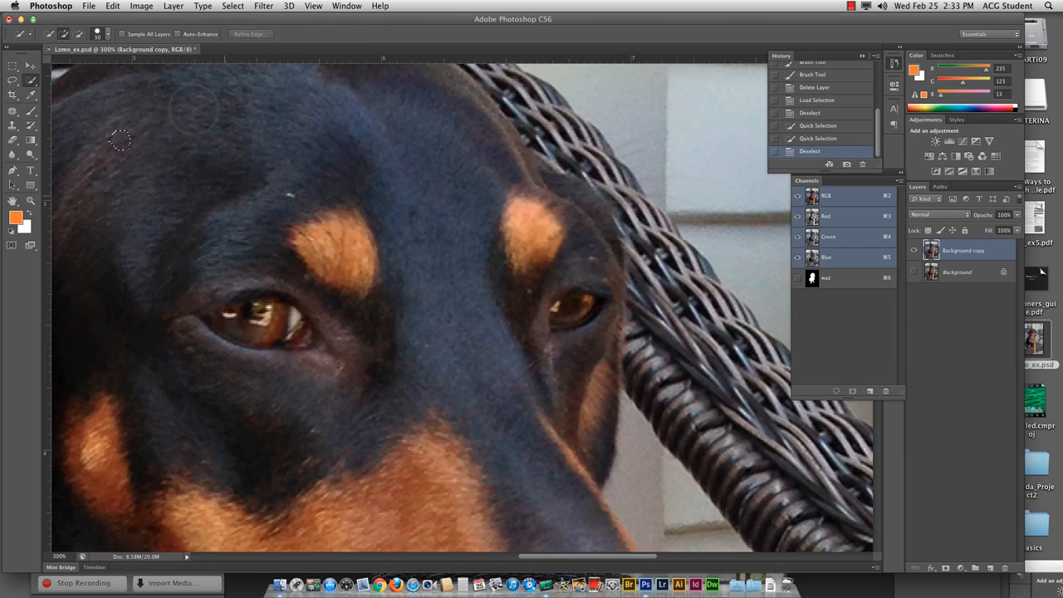
drag(175, 95, 120, 148)
click(233, 5)
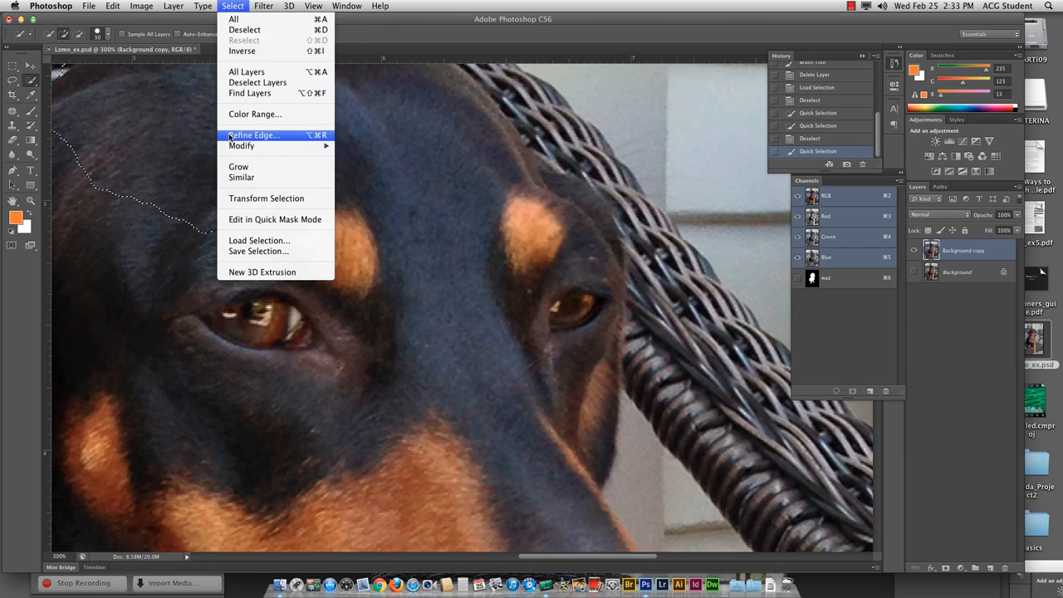
click(239, 5)
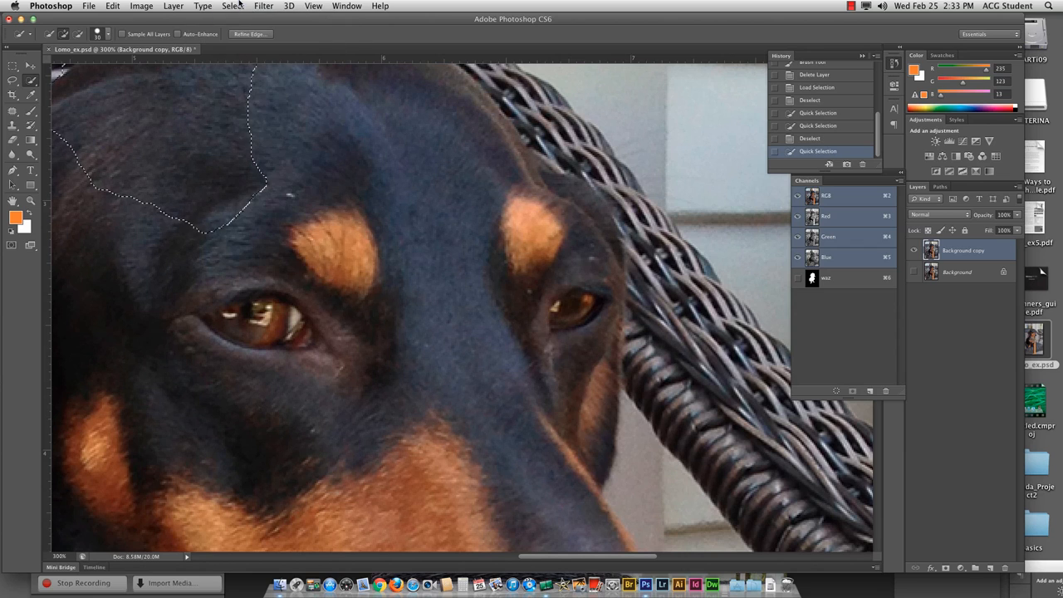